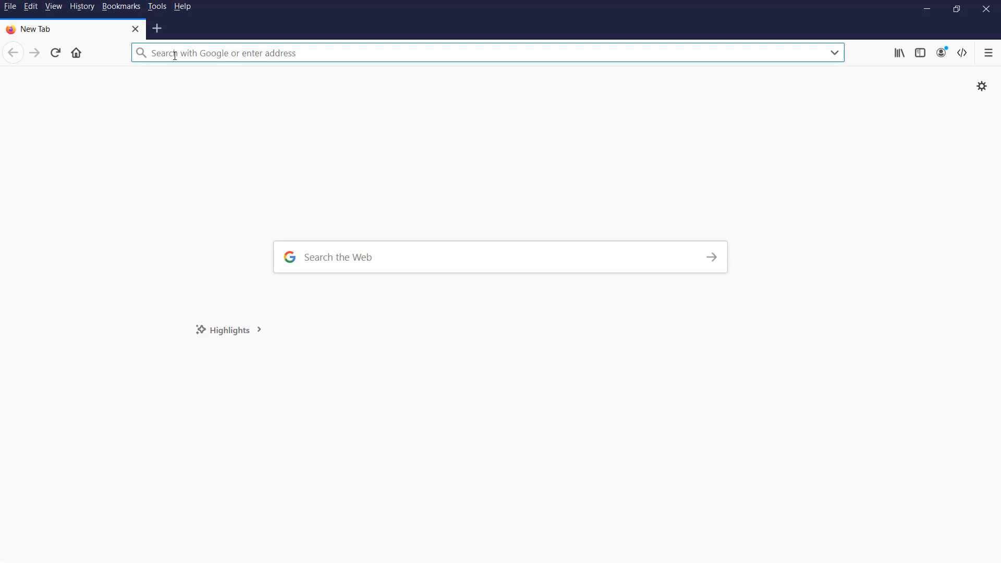
text(https)
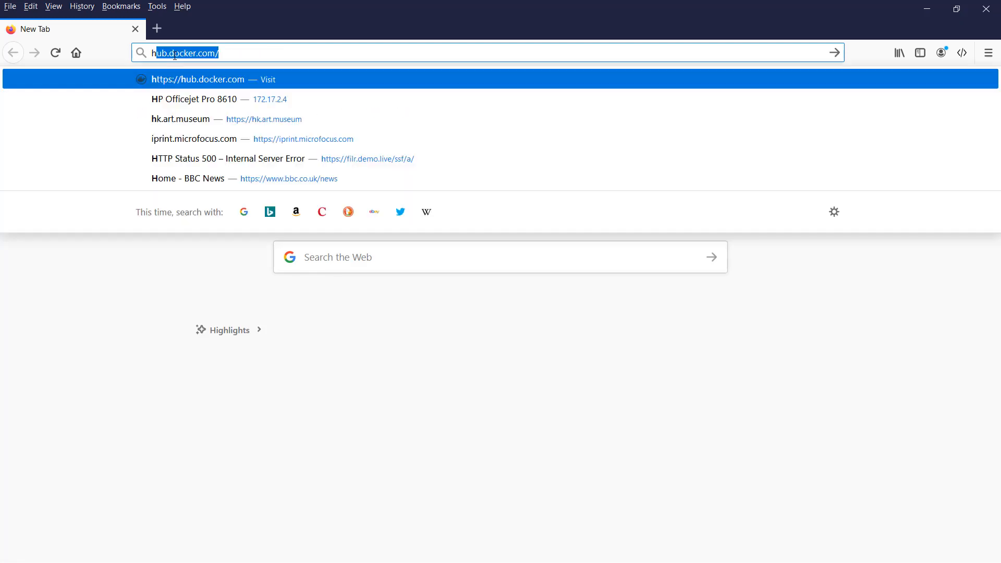
text(://)
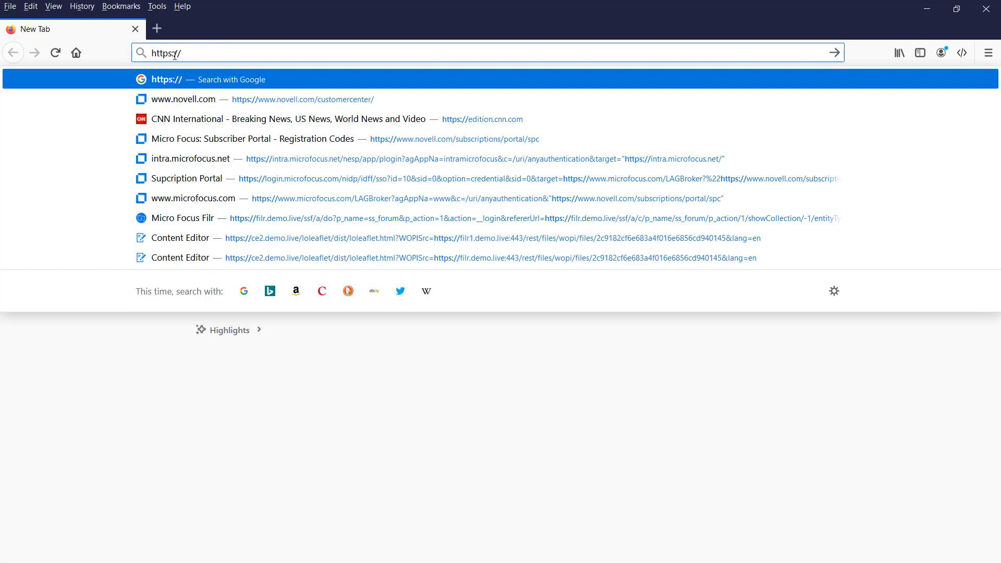
text(ce.demo)
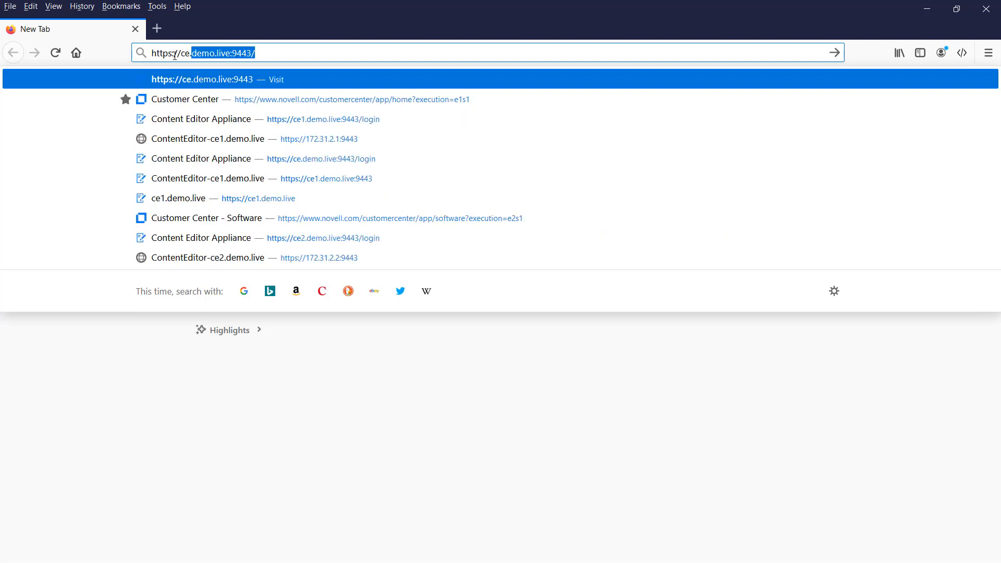
text(.live:)
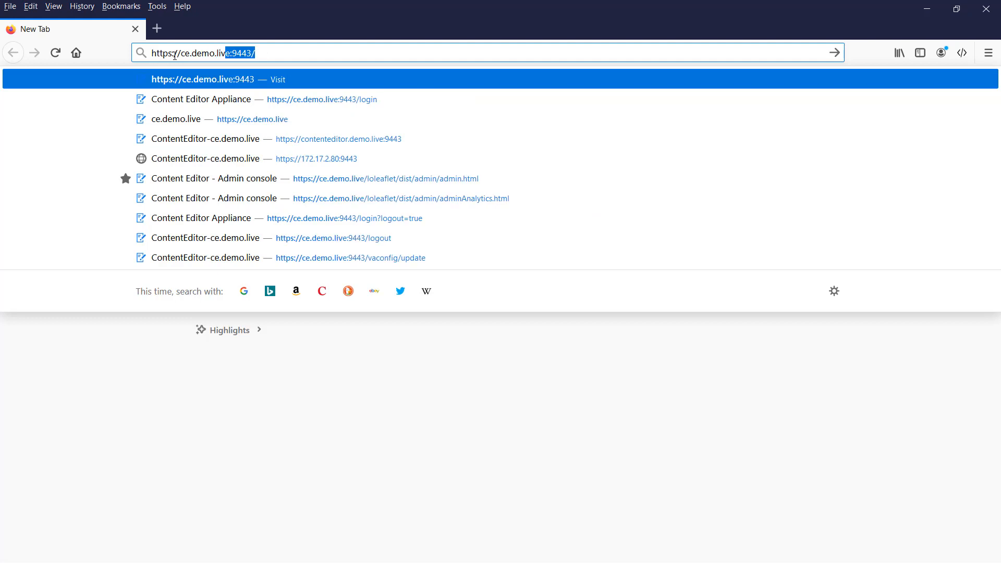
text(9443)
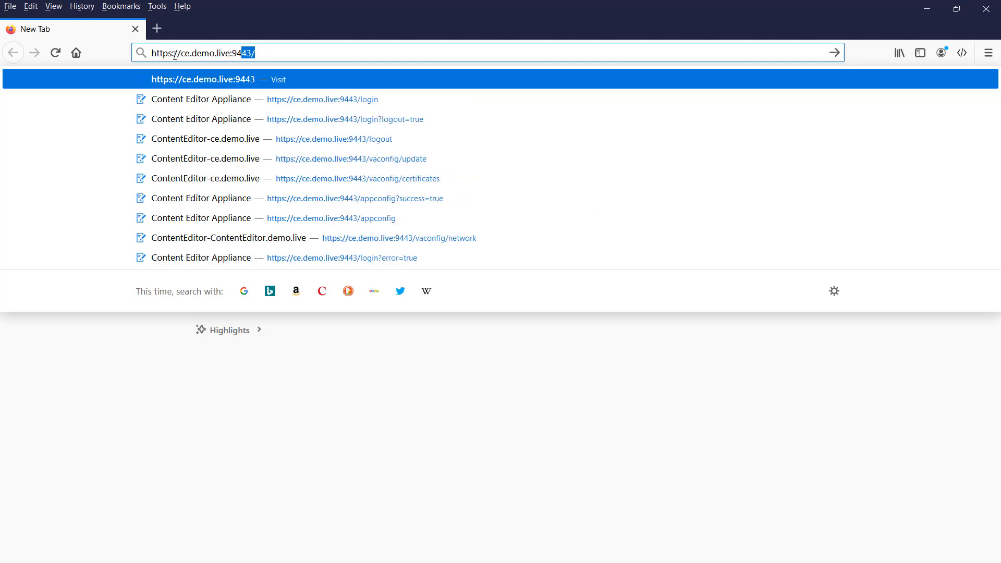
key(Return)
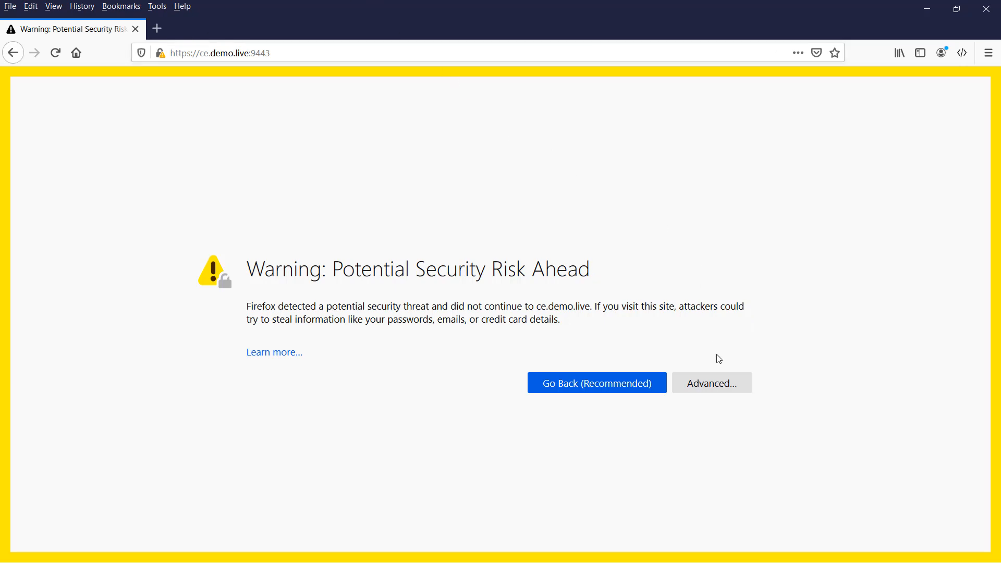
click(726, 390)
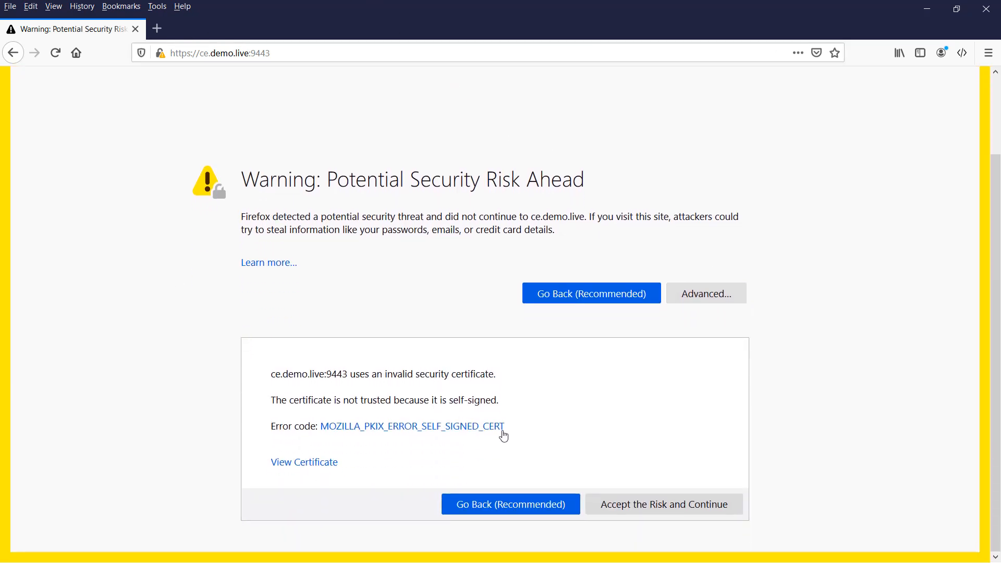
click(673, 509)
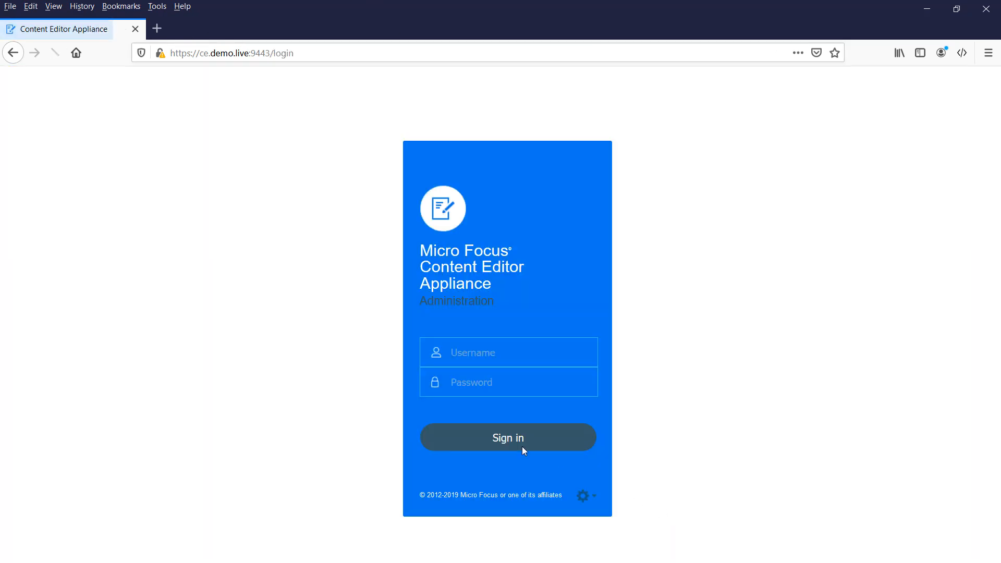
click(482, 359)
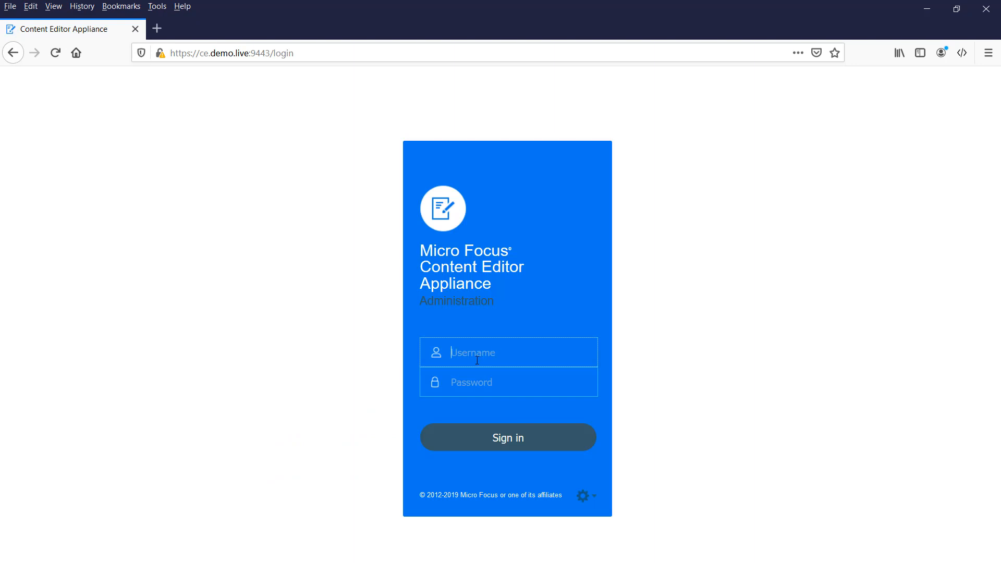
- Sign in to the appliance as vaadmin with the administrator password
text(vaadmin)
key(Tab)
text(••••••)
key(Return)
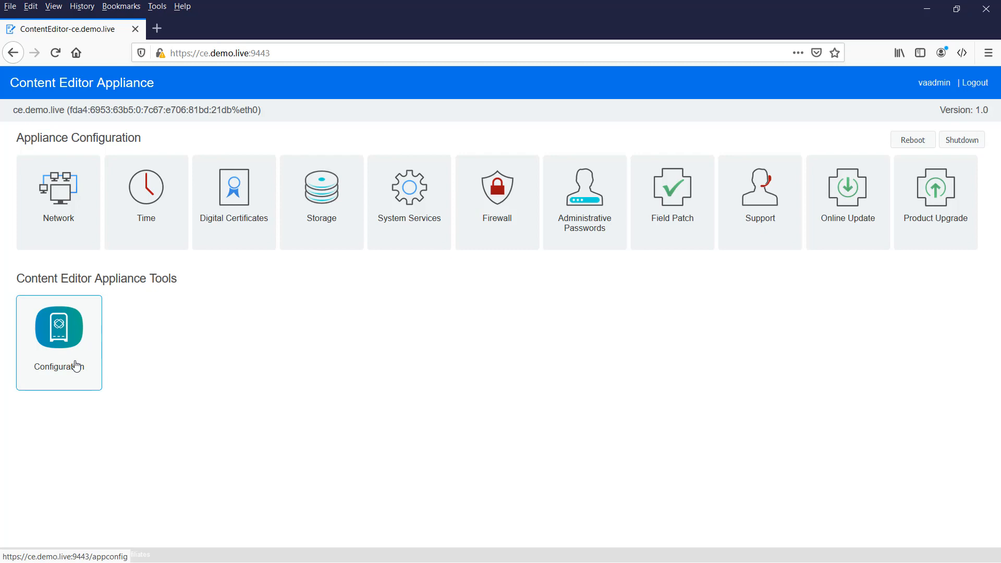
- Open Digital Certificates and switch to the Web Application Certificates key store
click(230, 206)
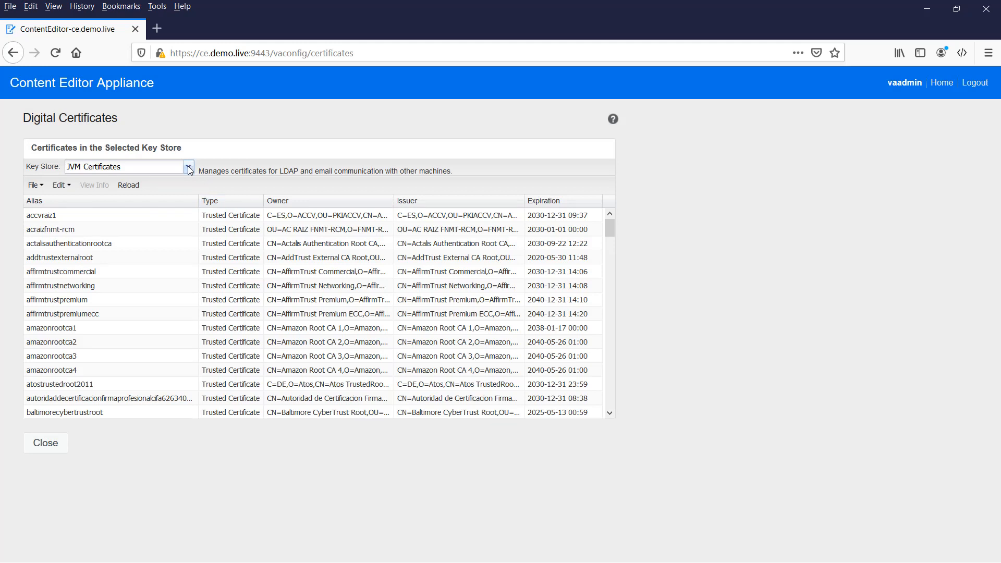
click(189, 167)
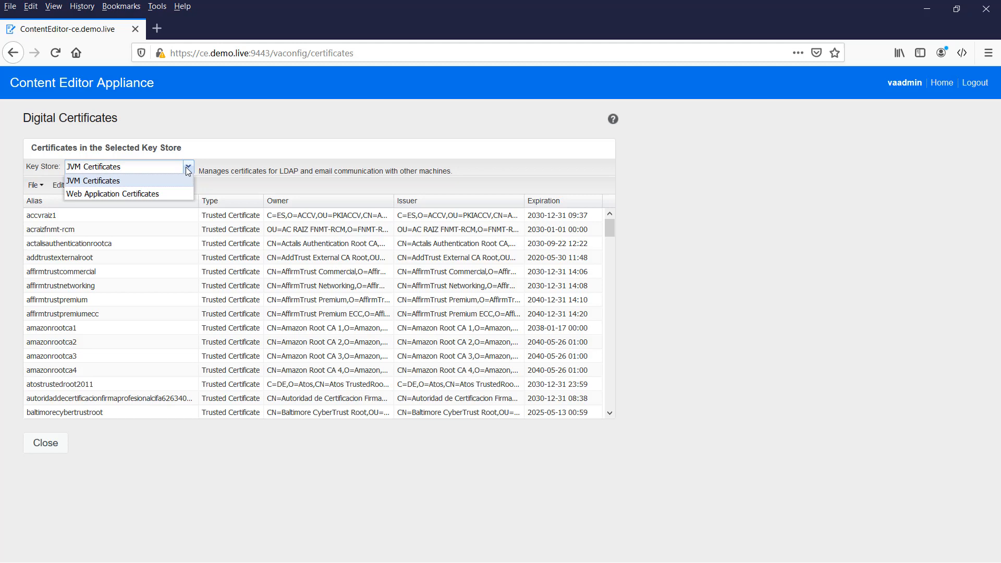
click(139, 194)
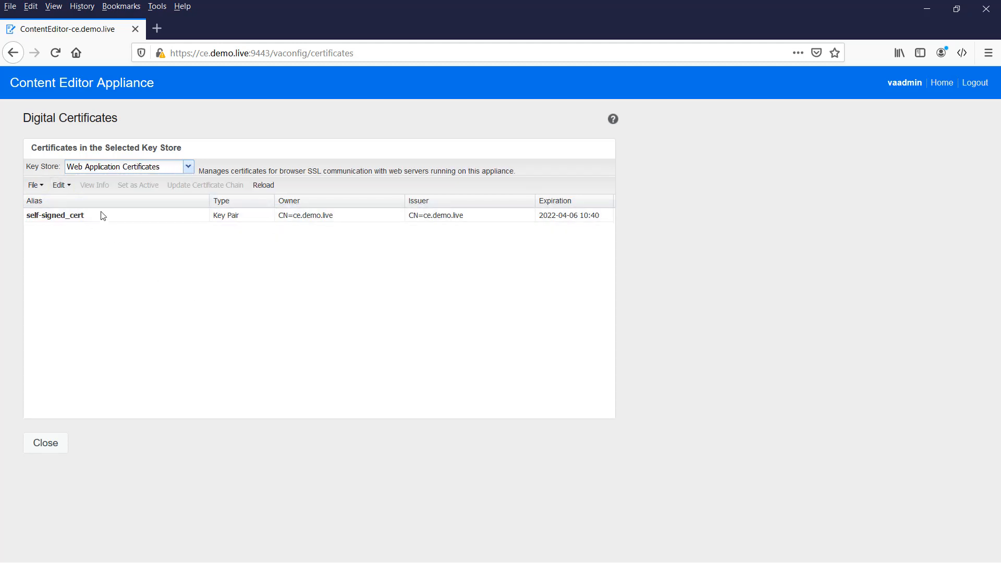
- Import SSL.pfx as a key pair with its password, acknowledging the restart notice
click(42, 188)
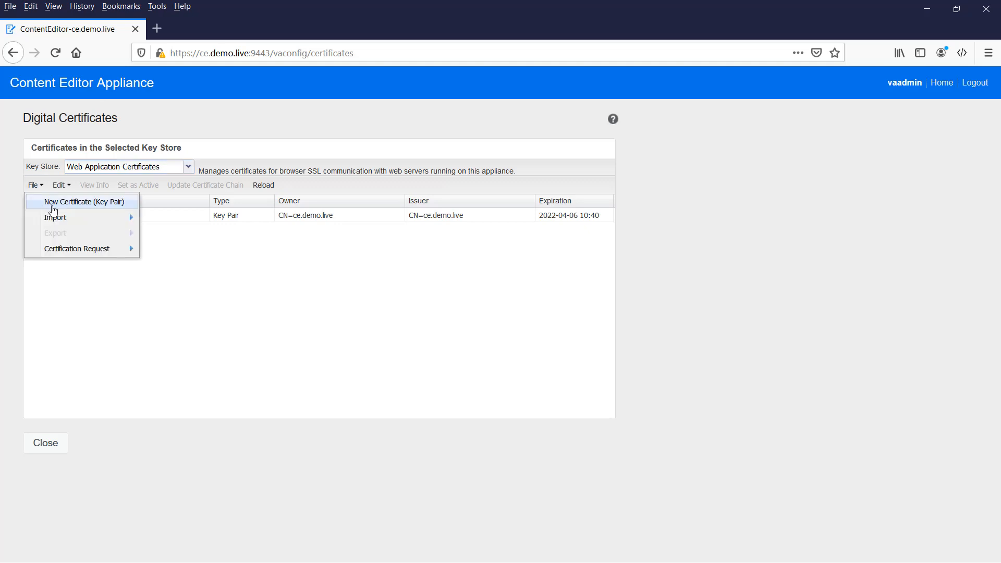
mouse_move(67, 218)
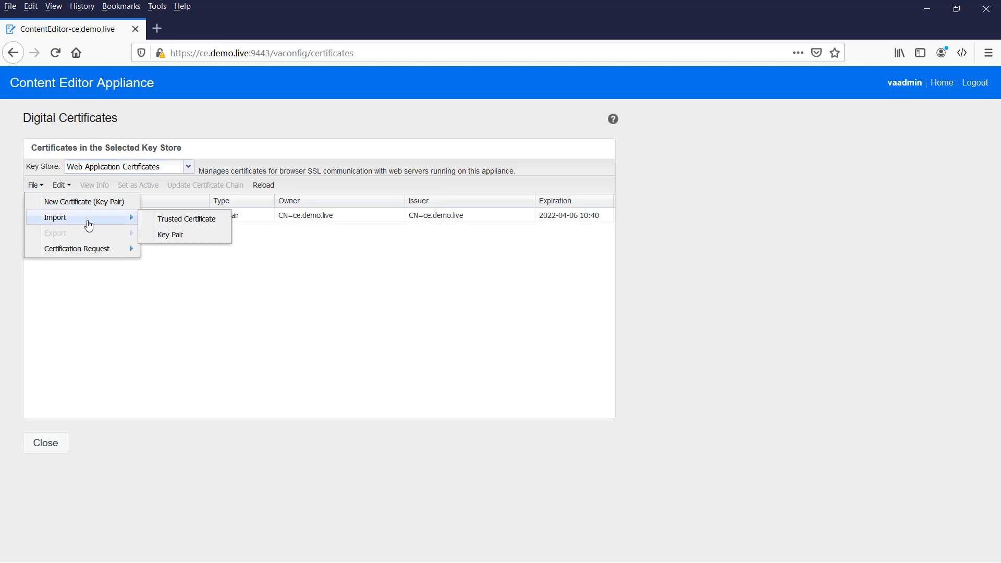
click(177, 235)
click(604, 291)
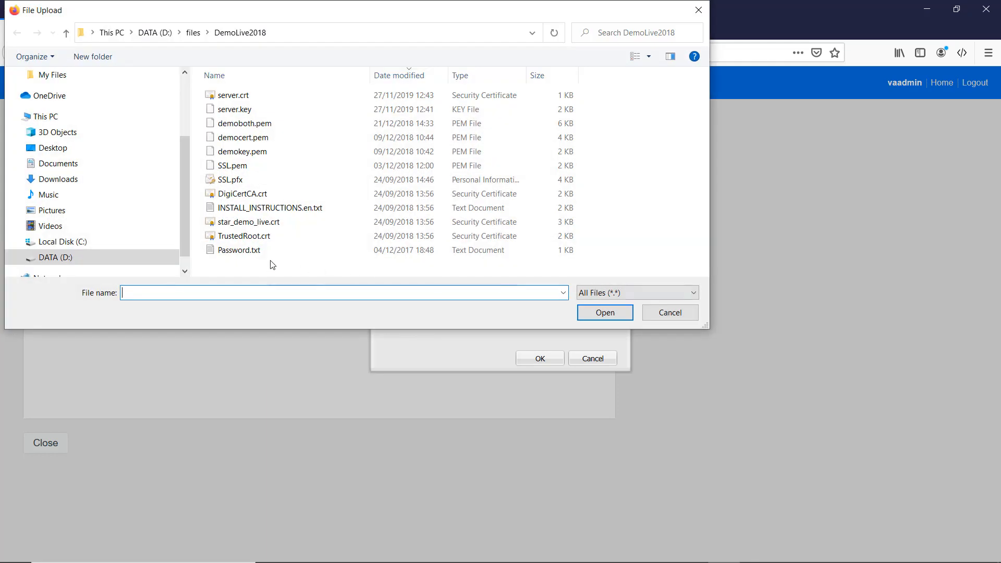
double_click(233, 184)
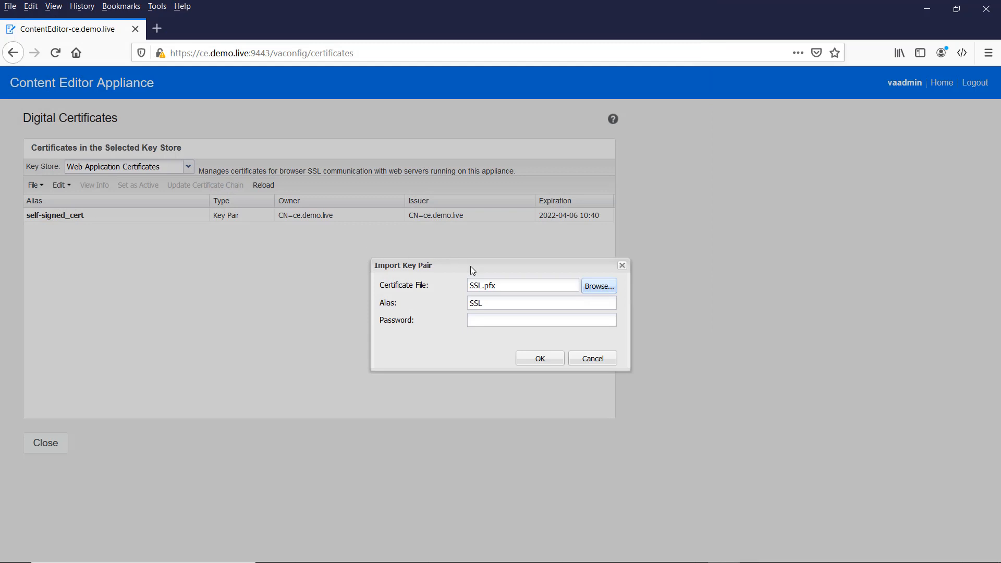
click(488, 316)
text(********)
click(541, 359)
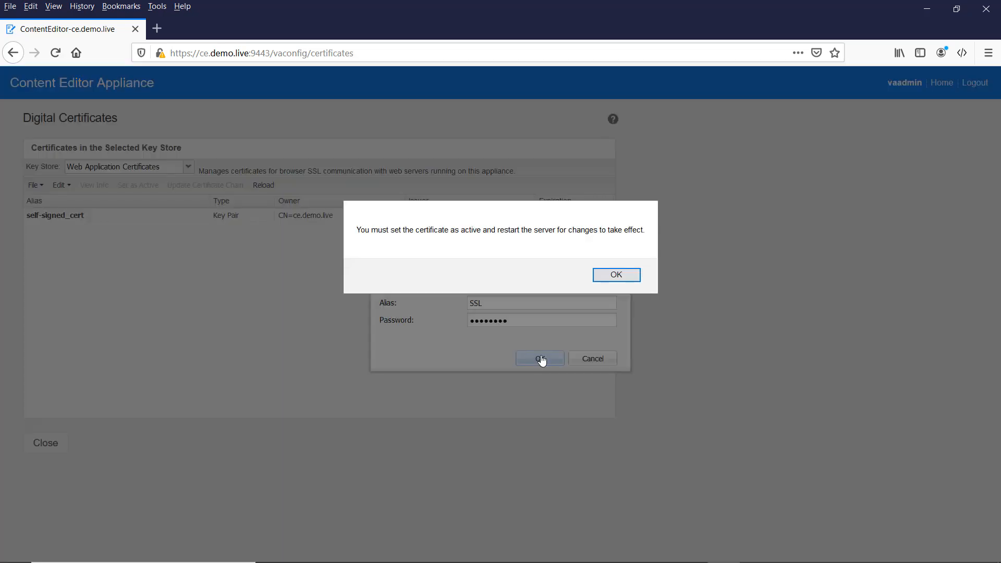
click(613, 281)
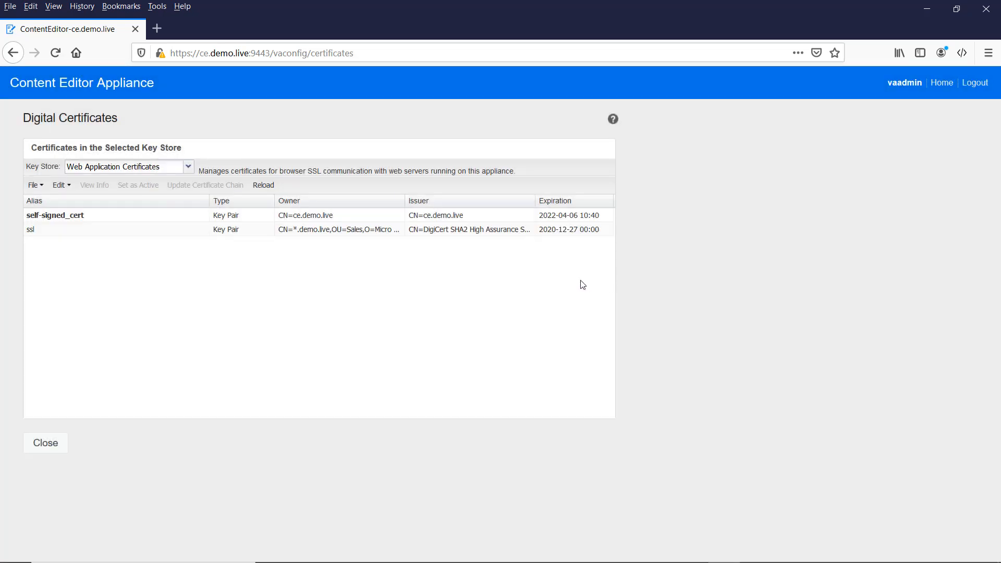
- Import DigiCertCA.crt as a trusted certificate and acknowledge the restart notice
click(34, 185)
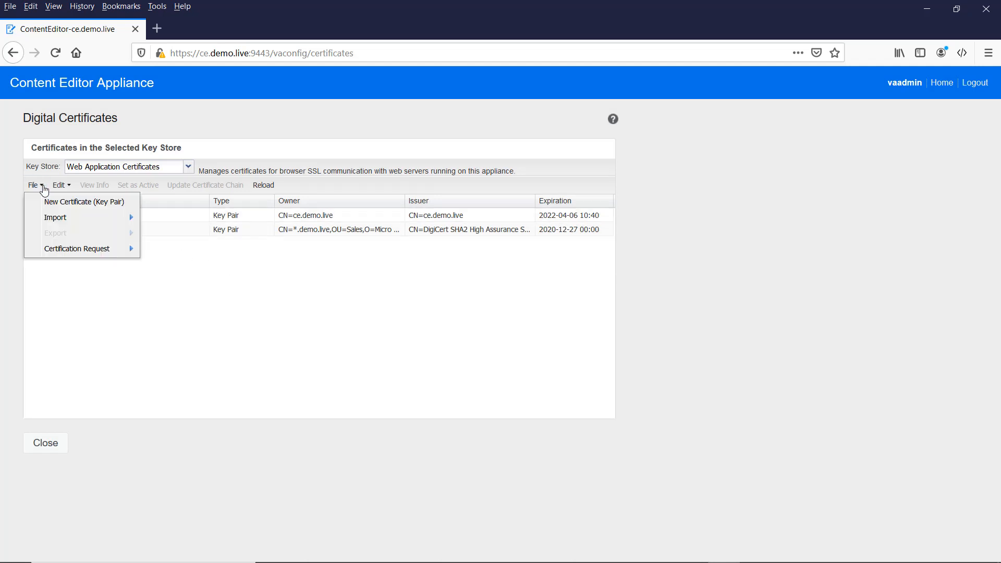
mouse_move(106, 225)
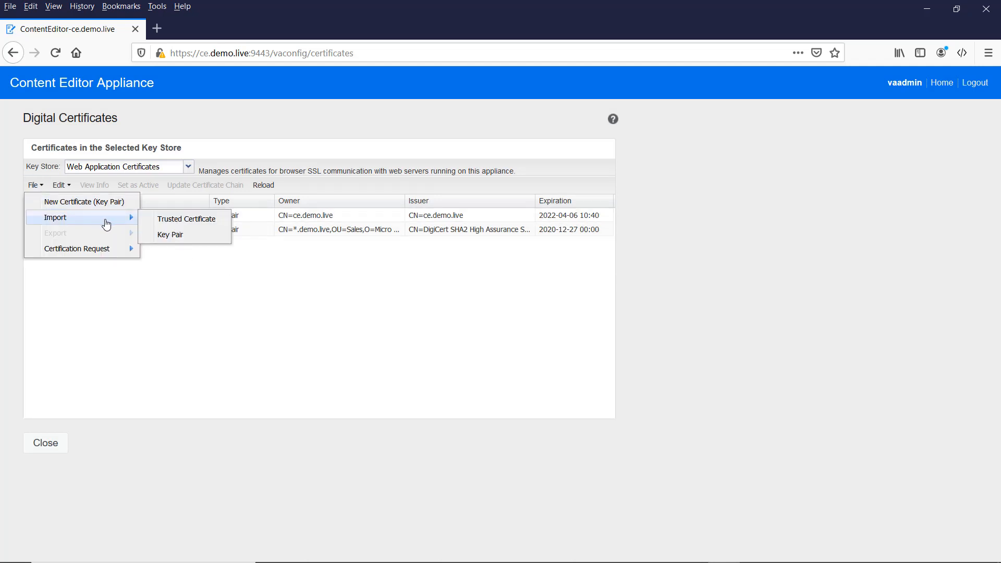
click(189, 223)
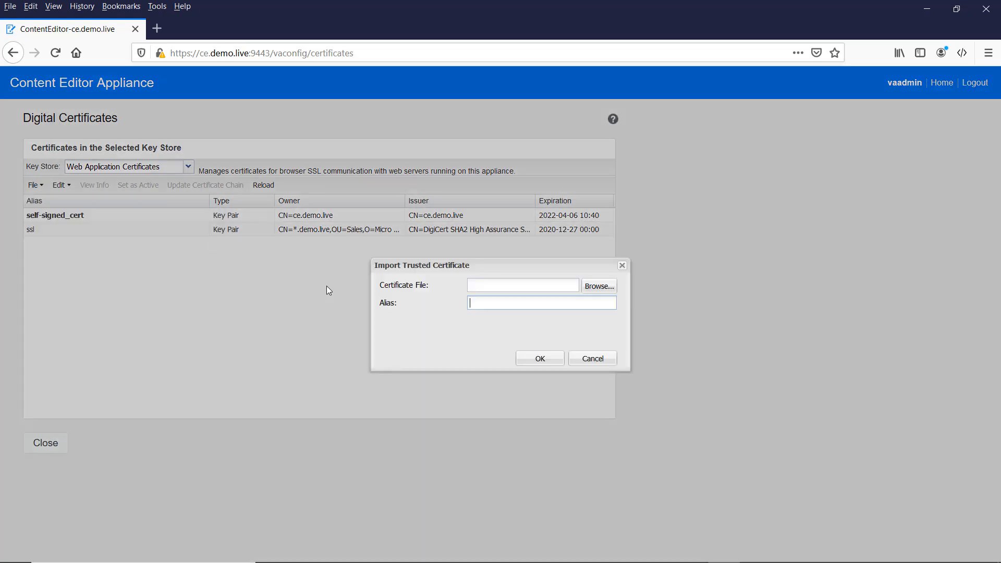
click(600, 286)
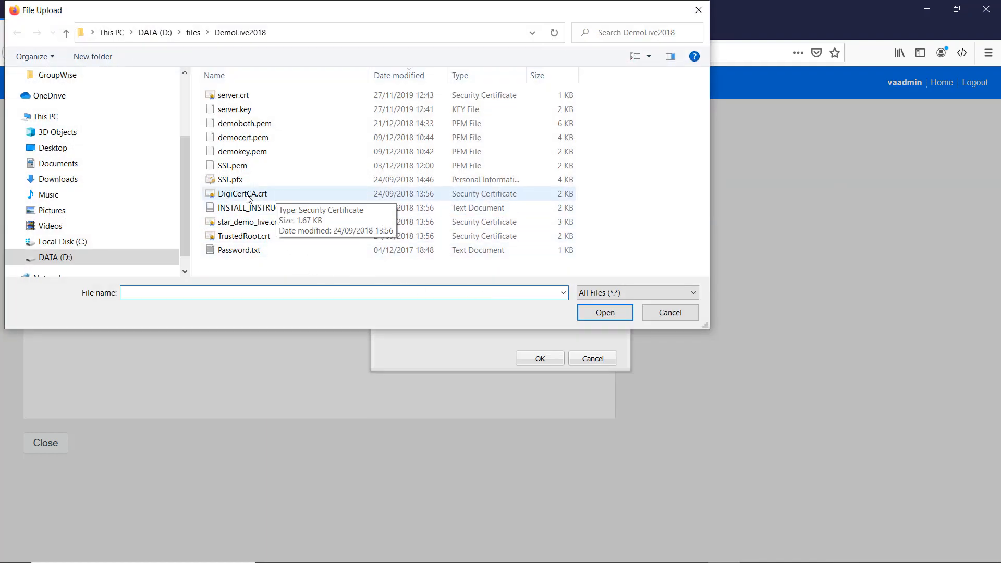
double_click(247, 198)
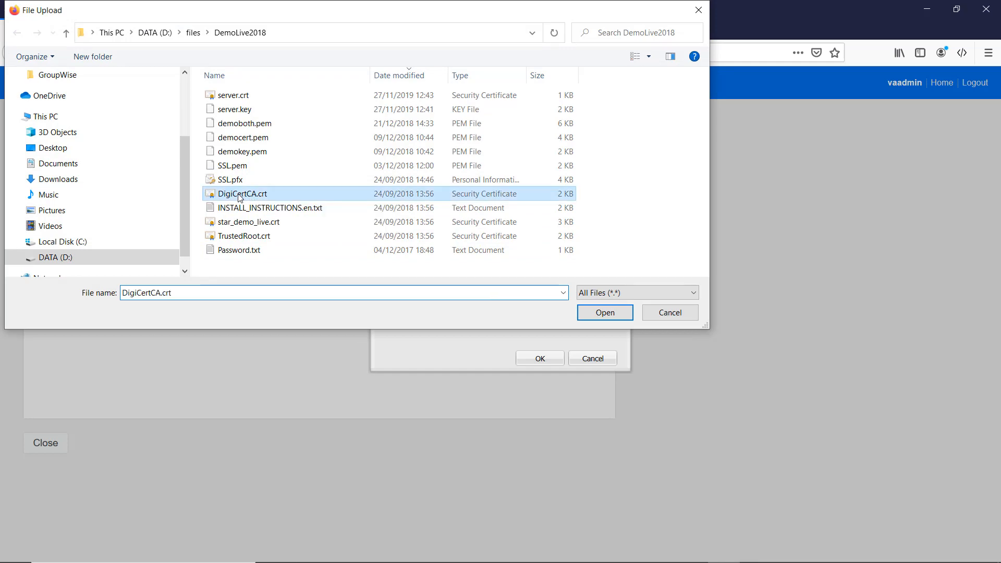
click(540, 358)
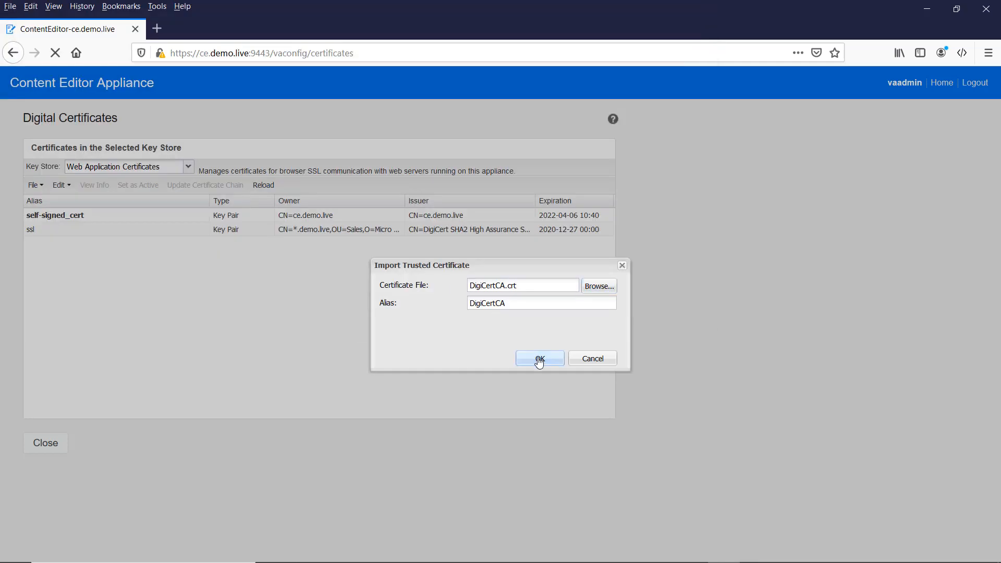
click(565, 280)
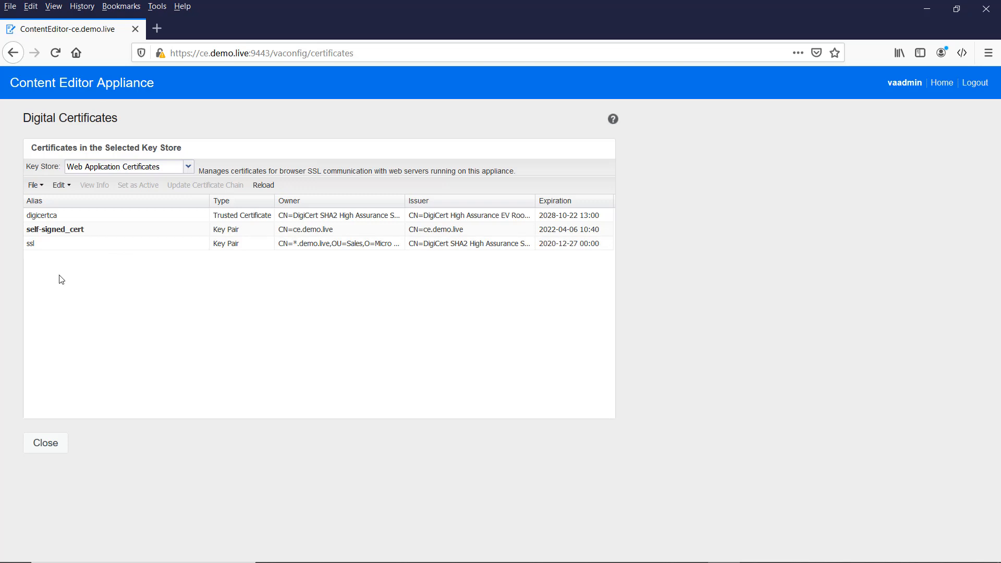
- Make the ssl key pair the active certificate, confirm it, and close the certificates page
click(46, 245)
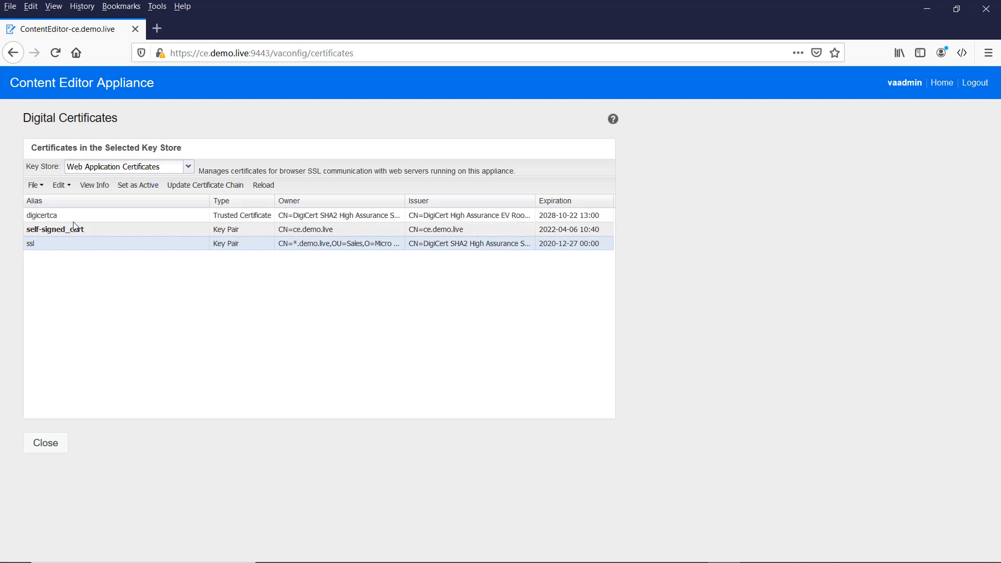
click(136, 186)
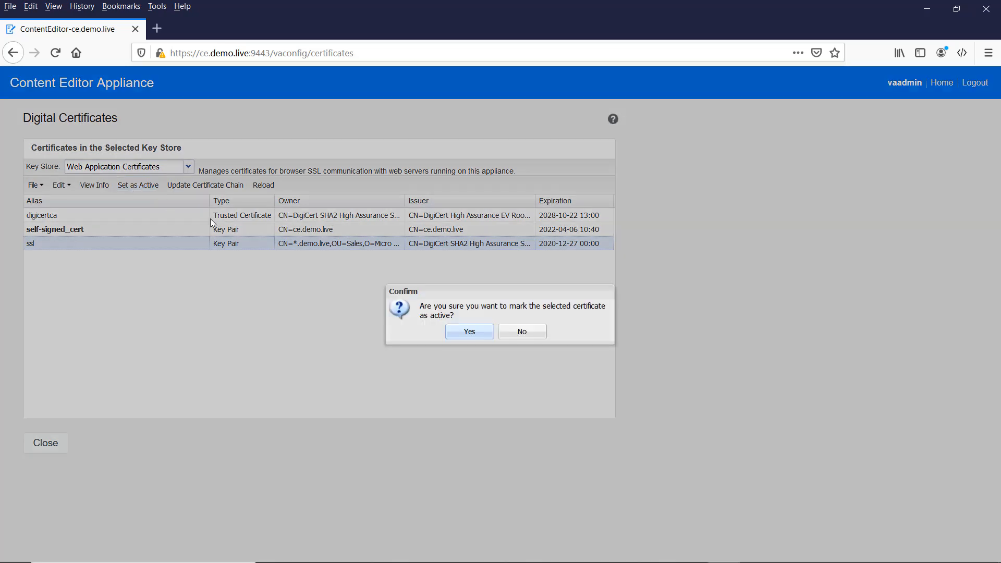
click(469, 342)
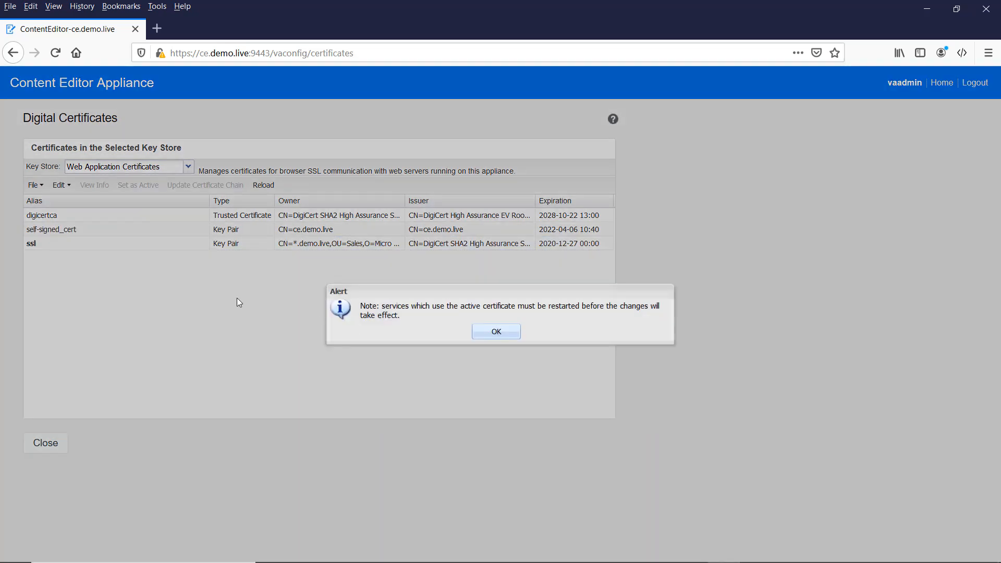
click(505, 332)
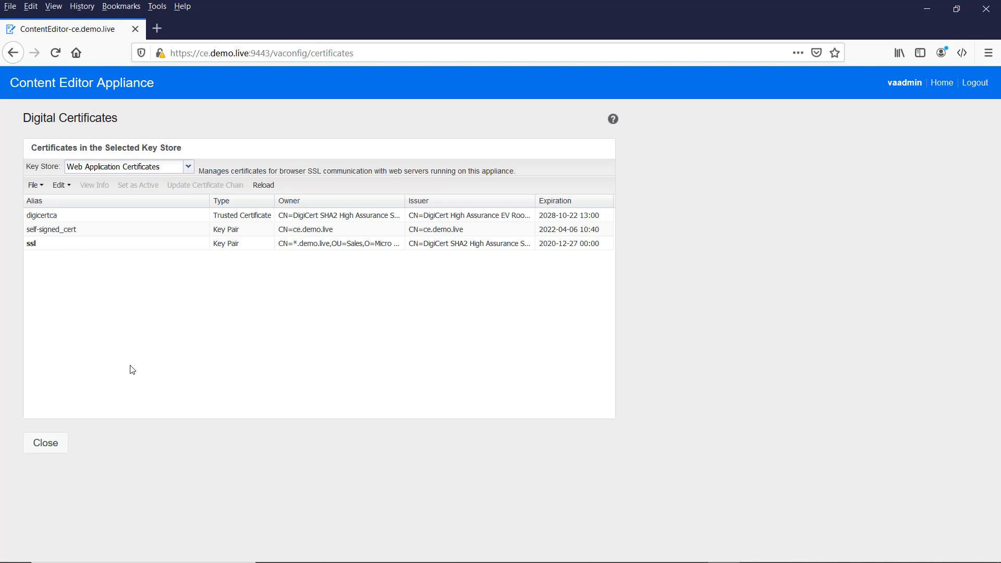
click(50, 449)
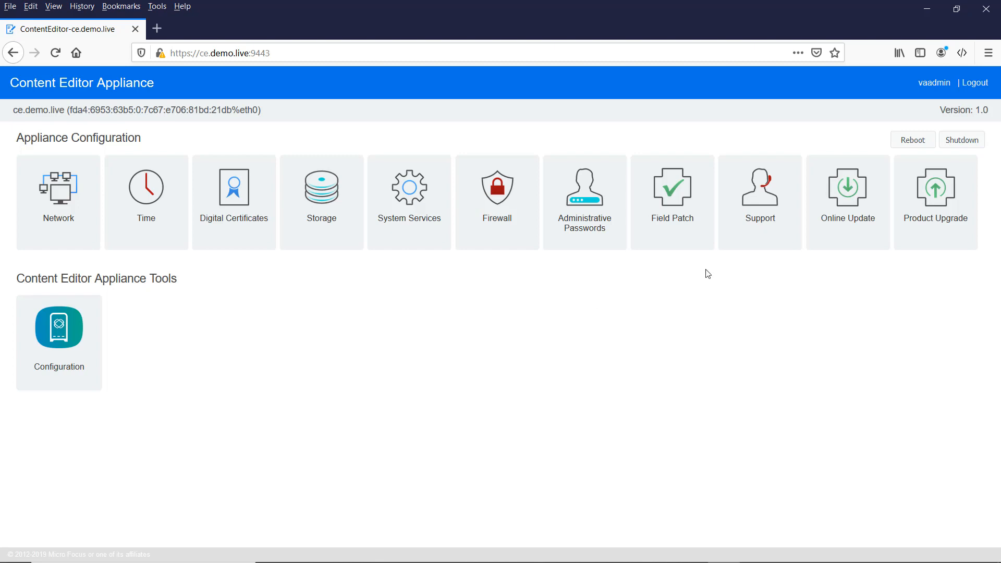
- Register Online Update with the customer-center e-mail and the pasted activation key
click(843, 204)
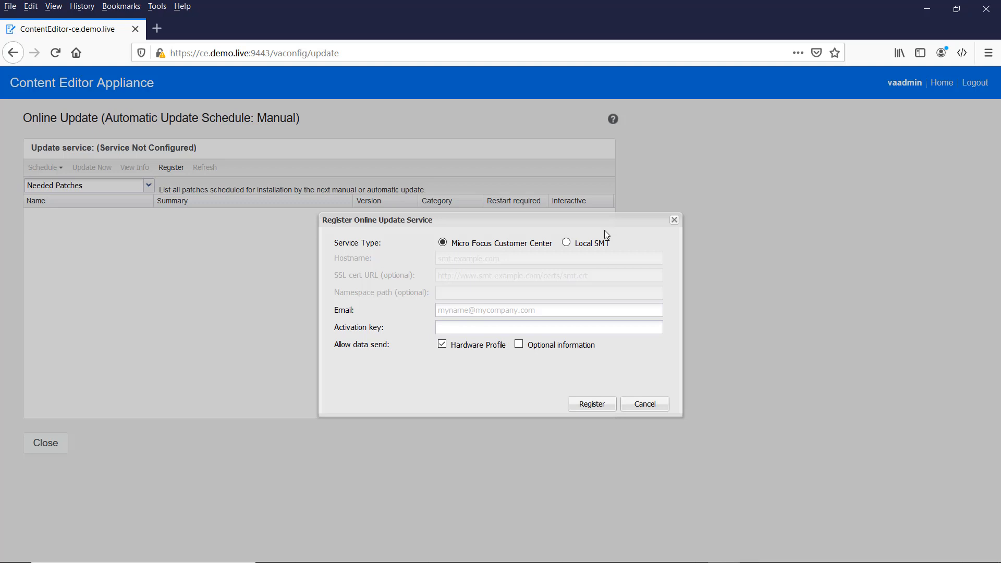
click(477, 313)
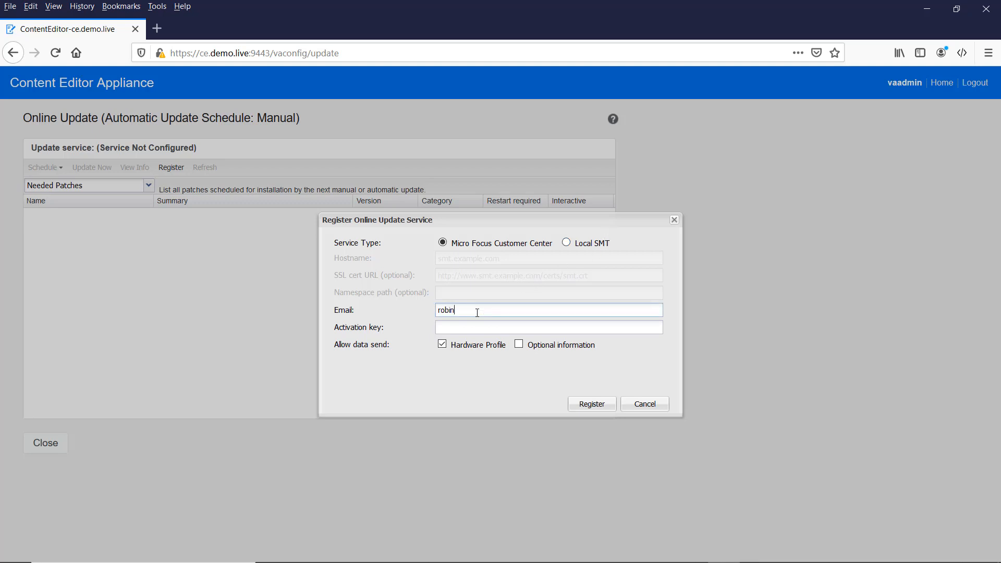
key(Tab)
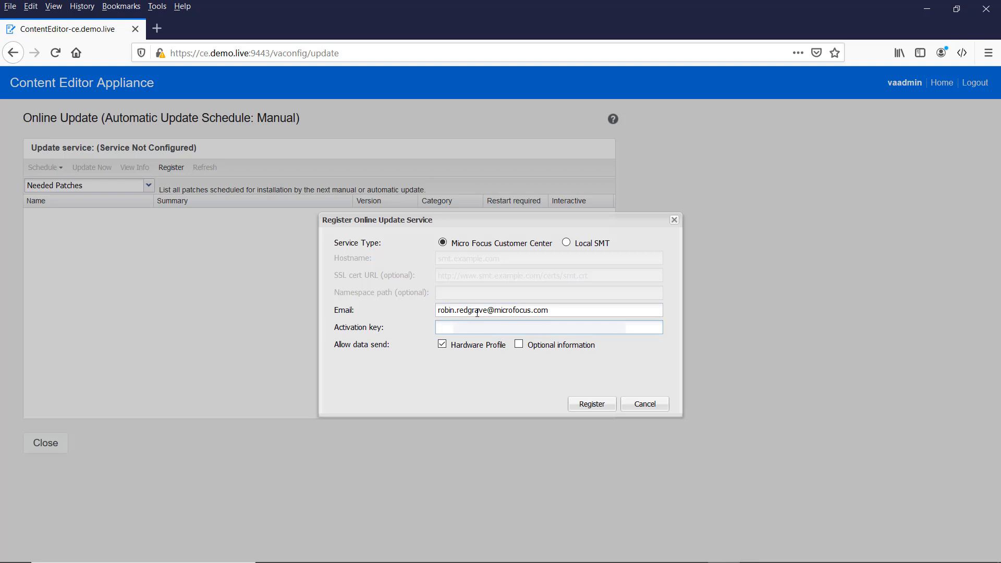
key(ctrl+v)
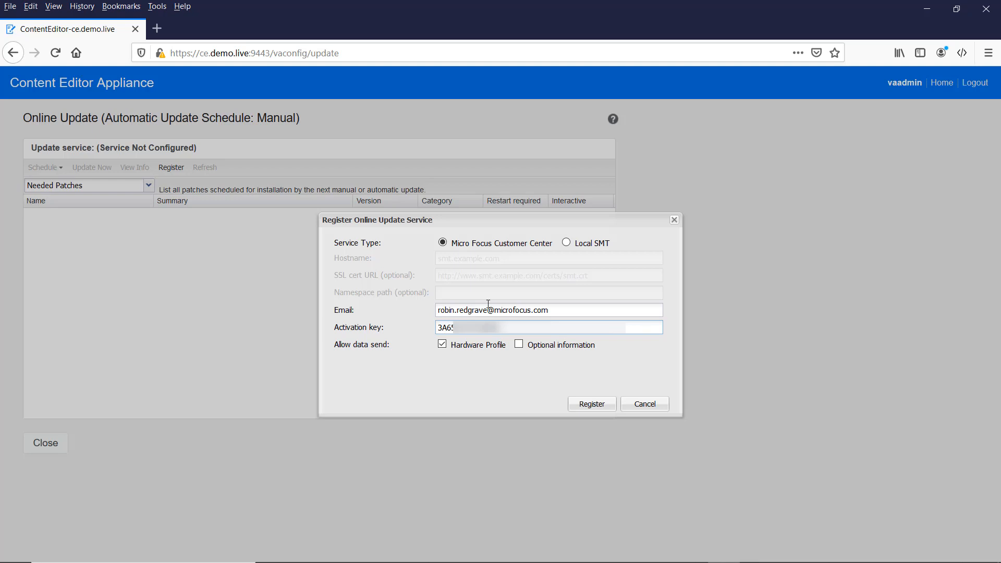
click(586, 406)
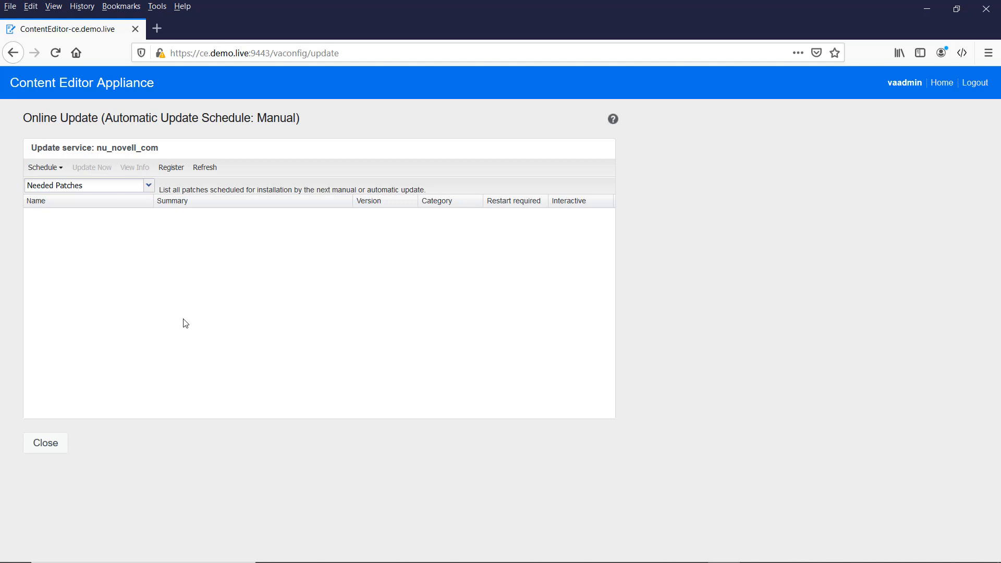
- Add filr.demo.live to Allowed Hosts on the Configuration page and submit
click(44, 446)
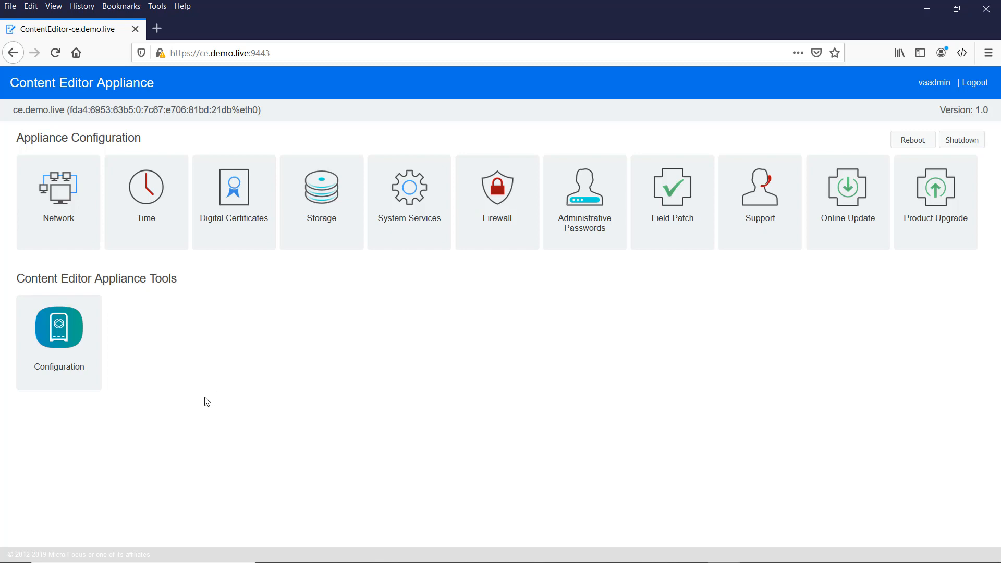
click(65, 348)
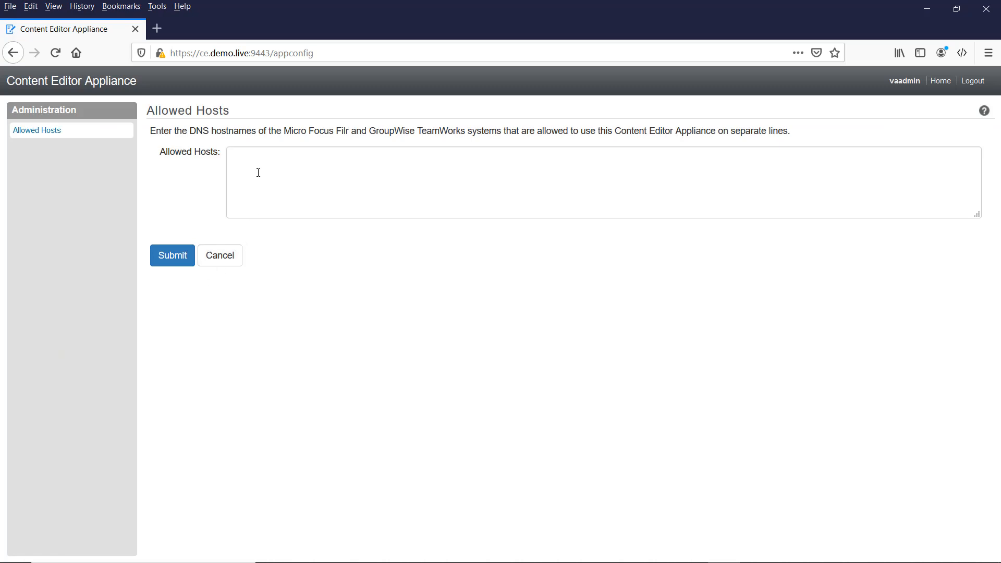
click(263, 165)
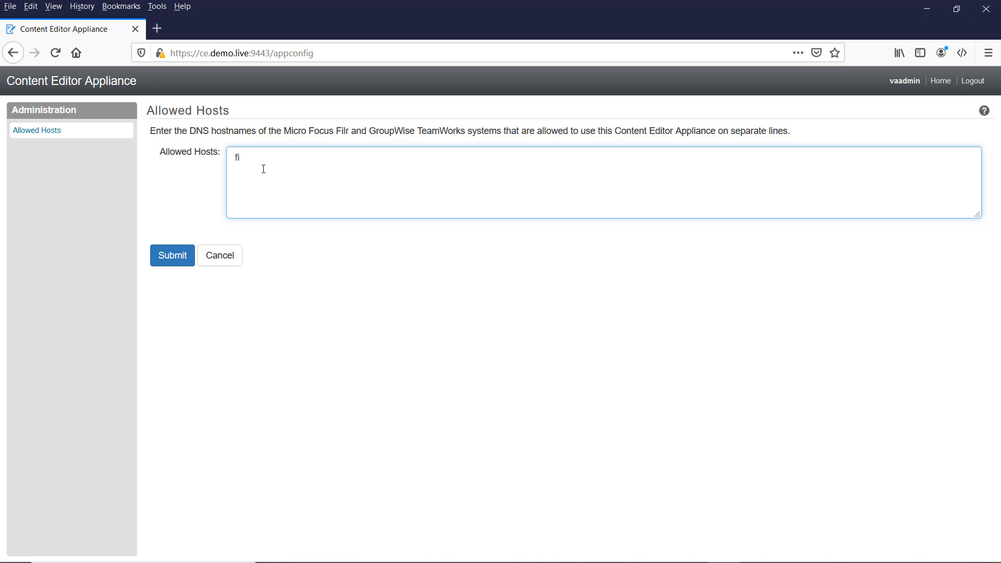
text(r.demo.live)
click(174, 256)
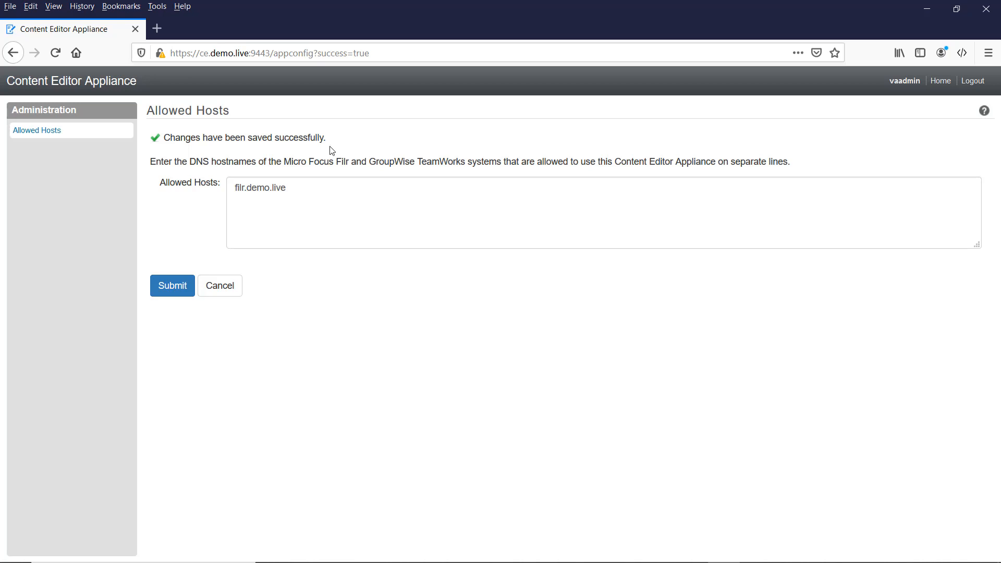
- Reboot the appliance, confirming the prompt, and open a blank Firefox tab
click(207, 291)
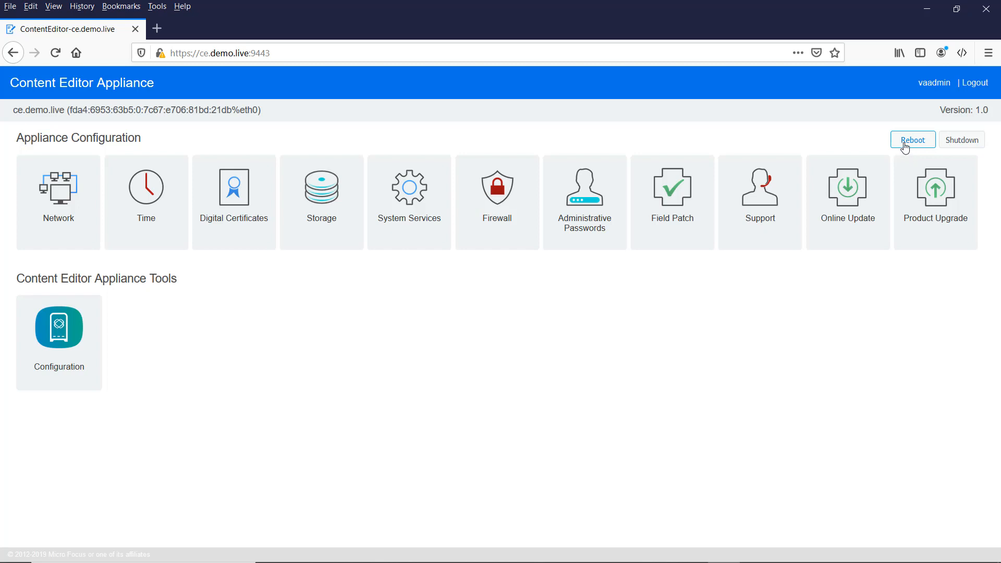
click(908, 141)
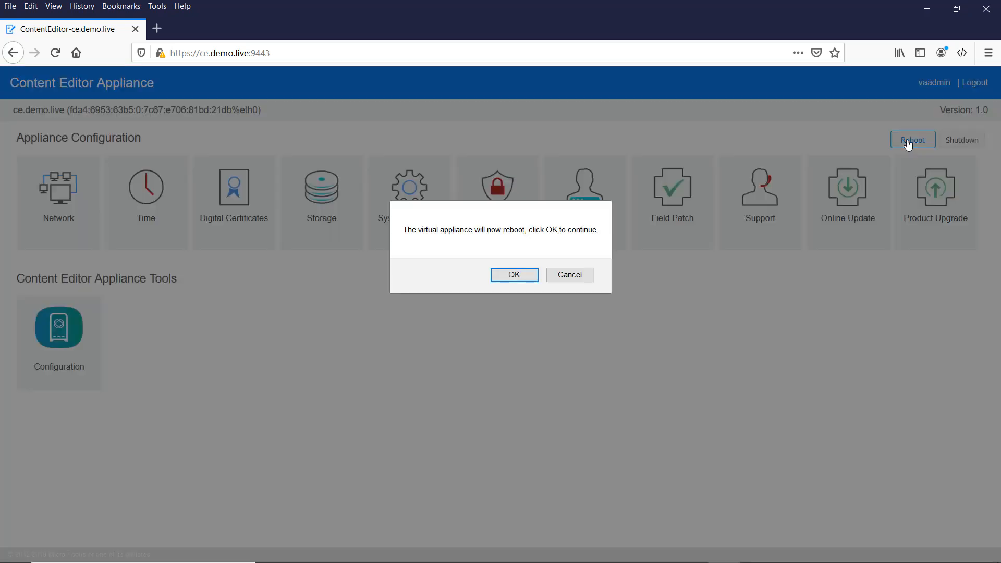
click(509, 277)
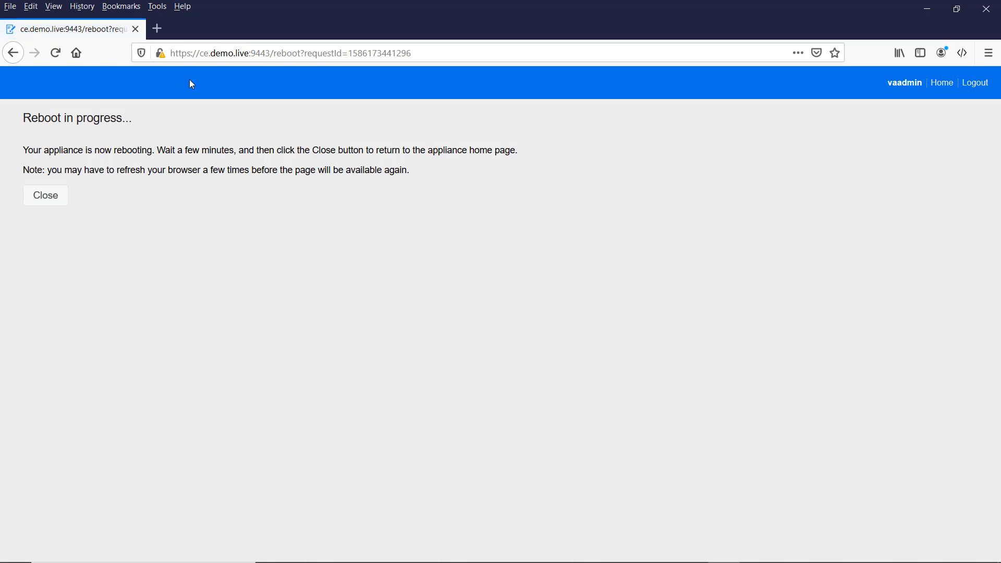
click(157, 29)
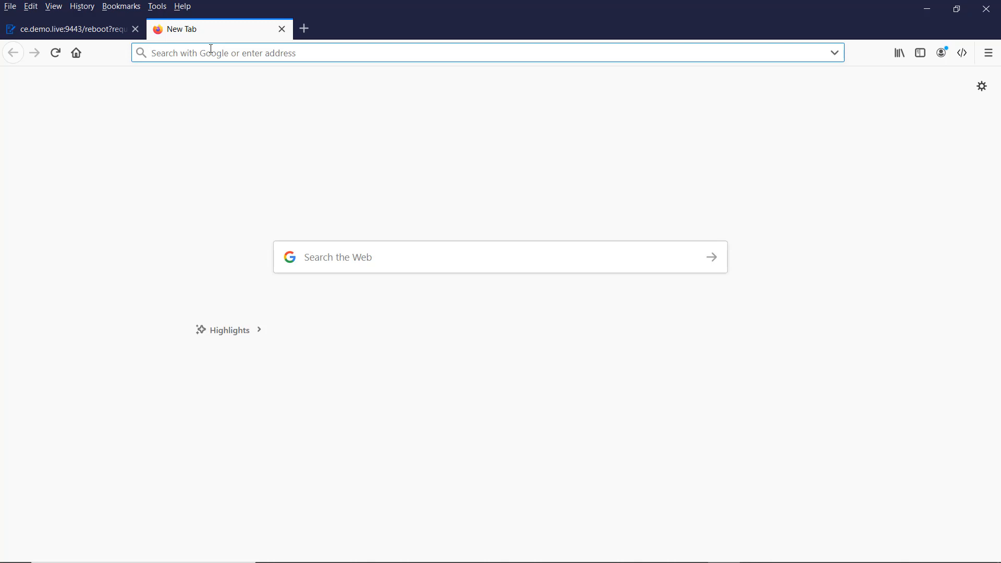
- Go to filr.demo.live and log in as admin with the administrator password
text(filr.d)
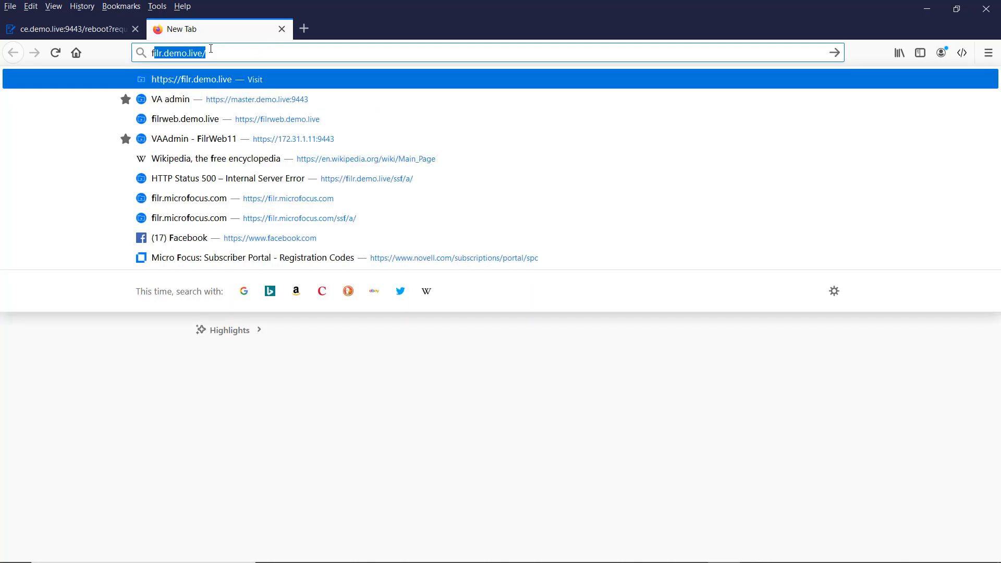
text(emo.live)
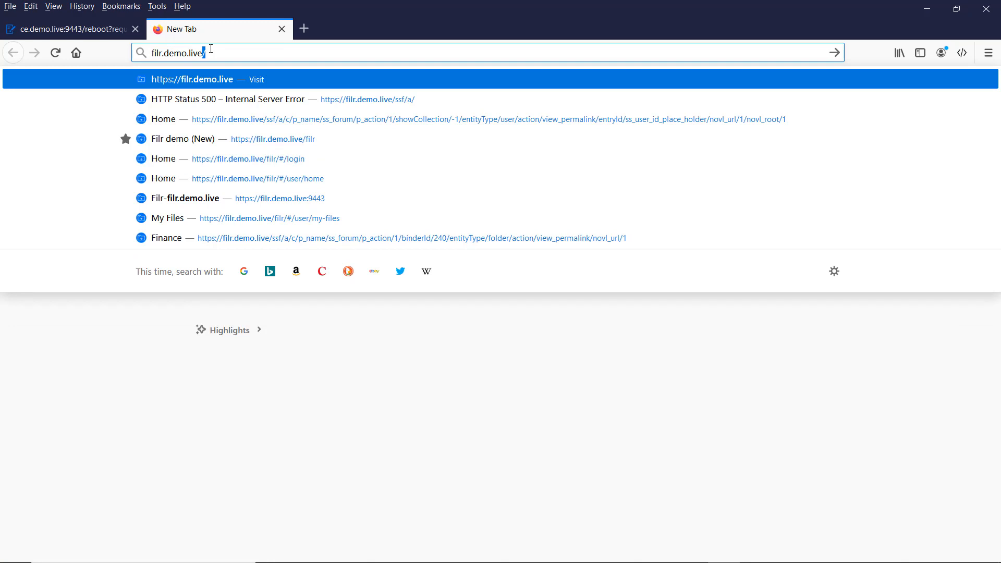
key(Return)
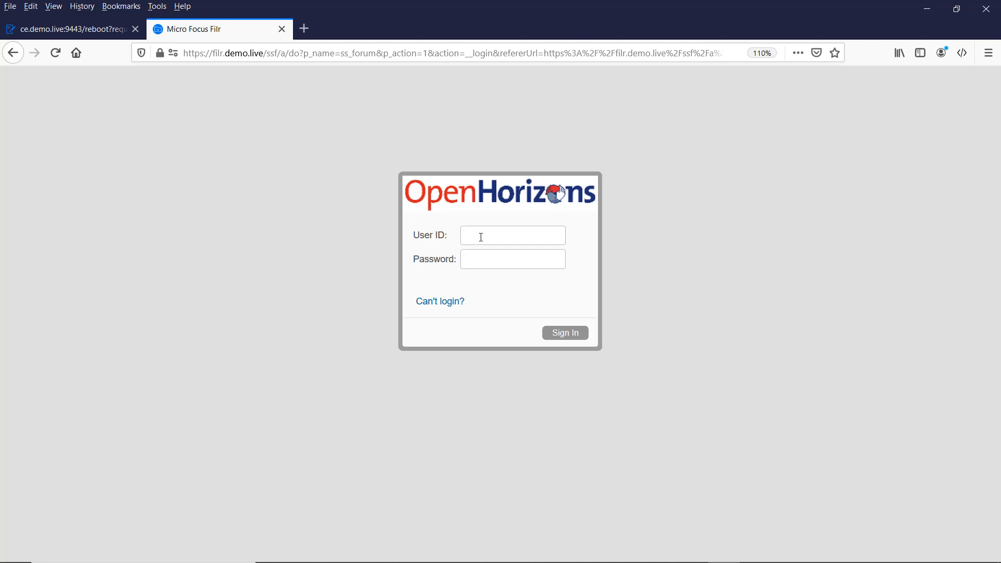
text(admin)
text(••••••)
key(Return)
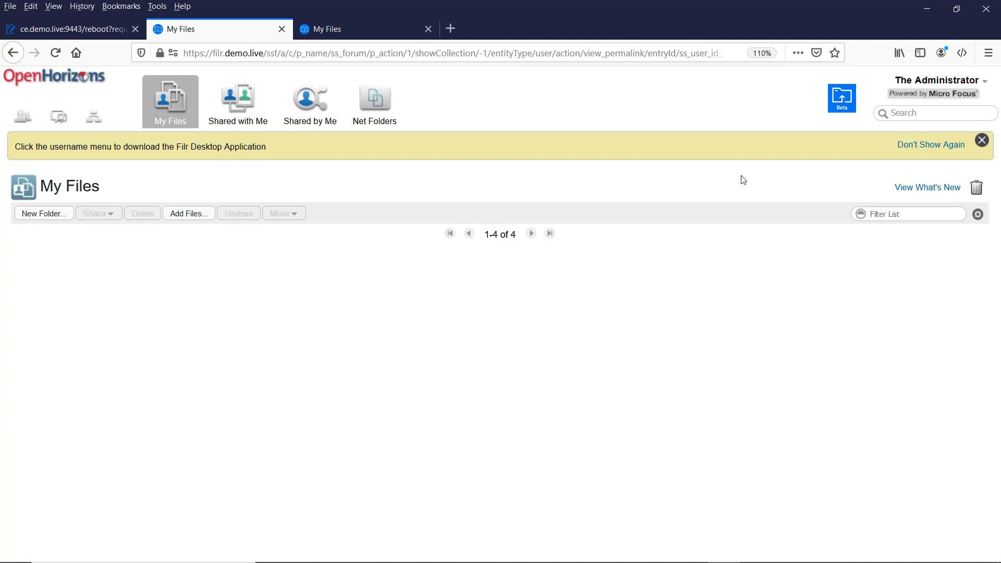
- Open the Filr Administration Console's Content Editor configuration under System
click(977, 83)
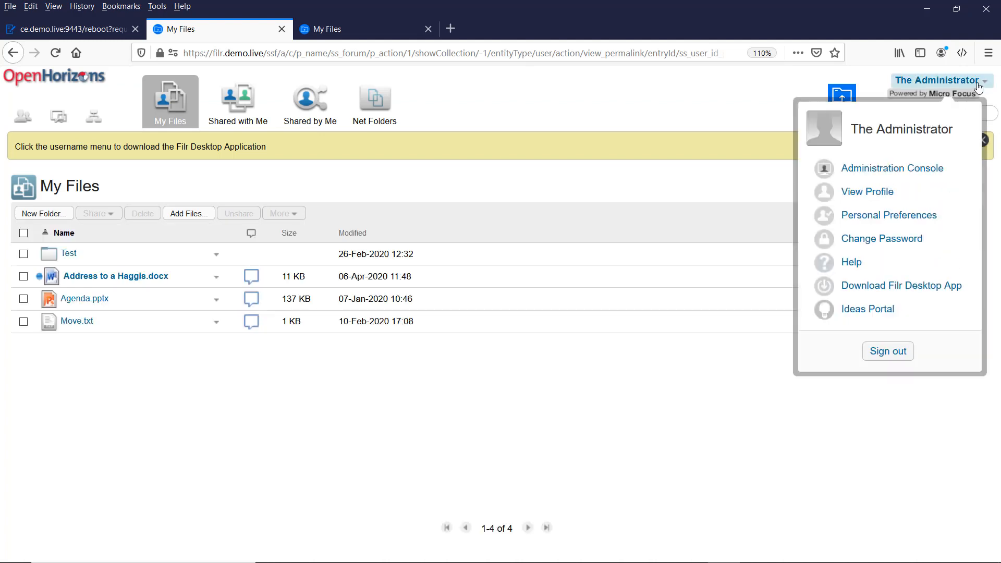
click(893, 169)
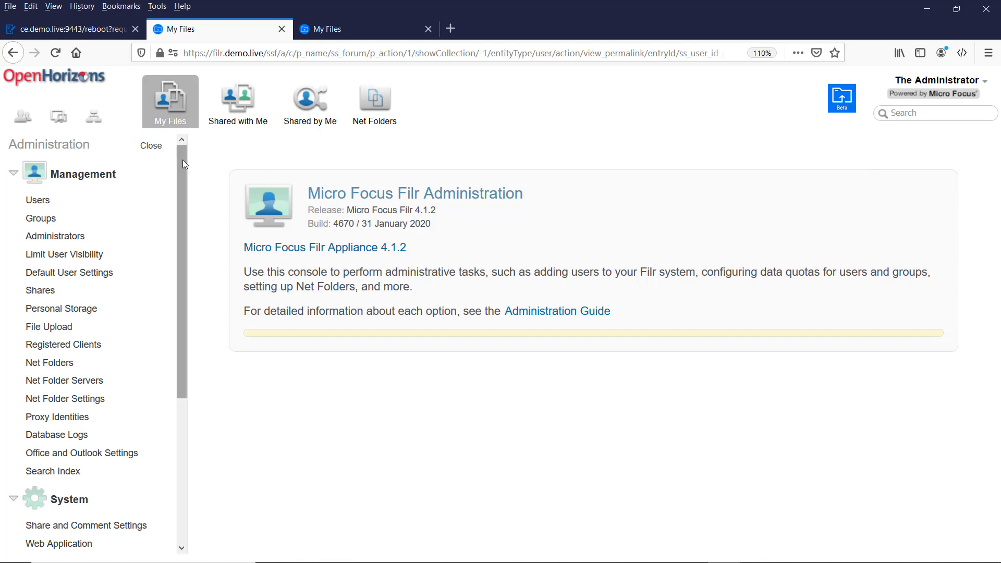
drag(182, 160, 186, 351)
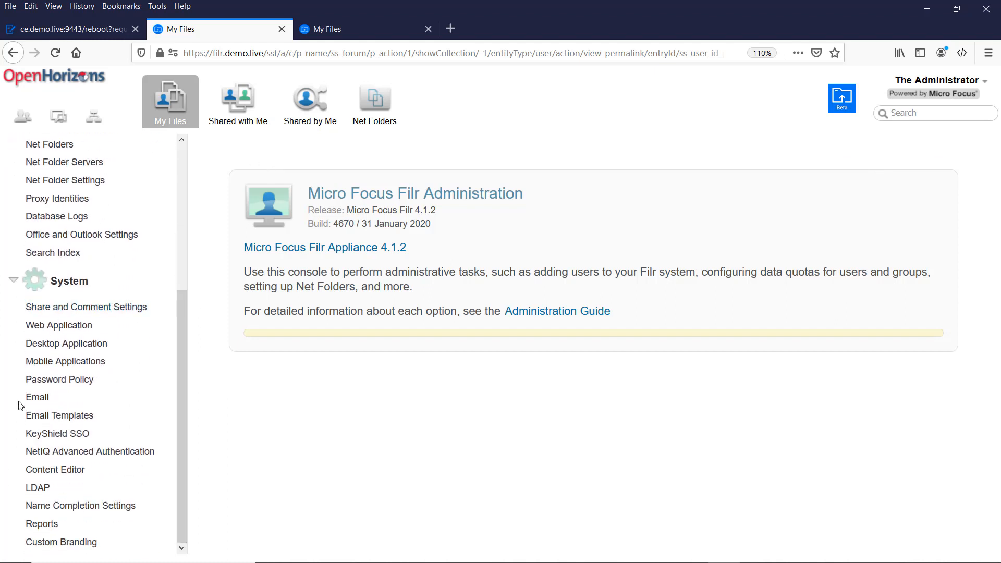
click(53, 473)
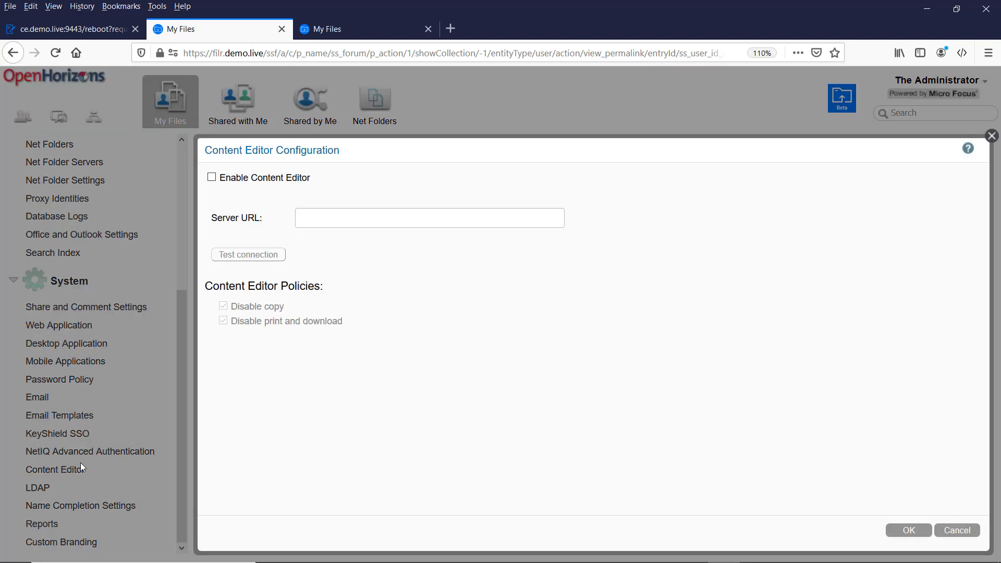
- Enable Content Editor with server ce.demo.live, pass the connection test, and untick Disable copy
click(211, 177)
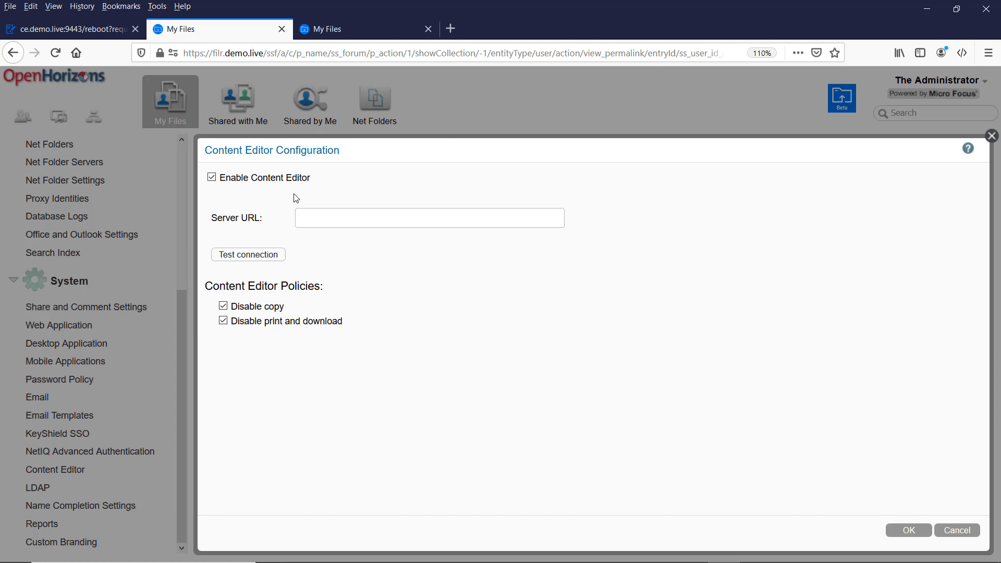
click(327, 218)
text(ce.demo.live)
click(259, 258)
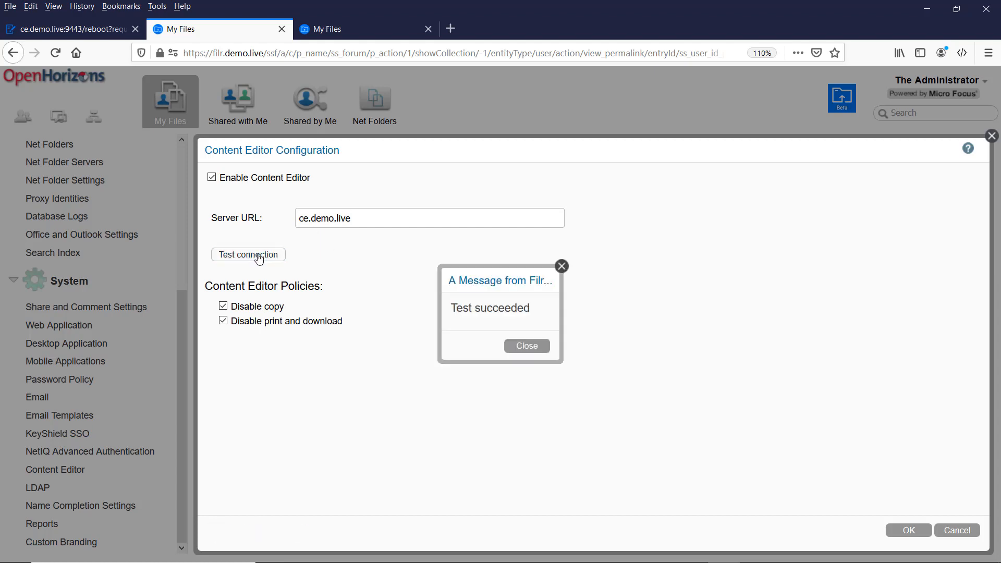
click(523, 348)
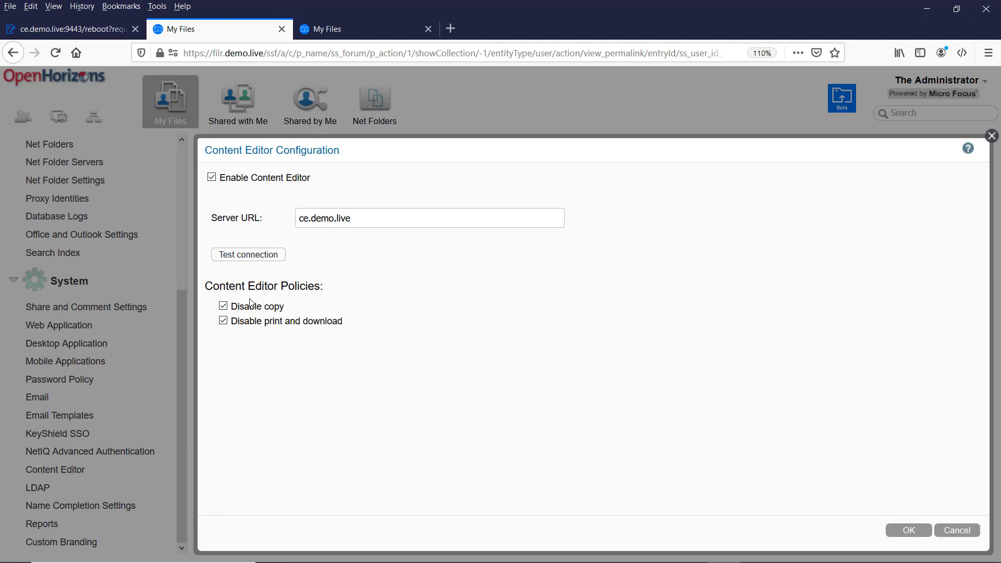
click(223, 306)
- Clear the 'Disable print and download' option and save the Content Editor configuration
click(223, 321)
click(900, 532)
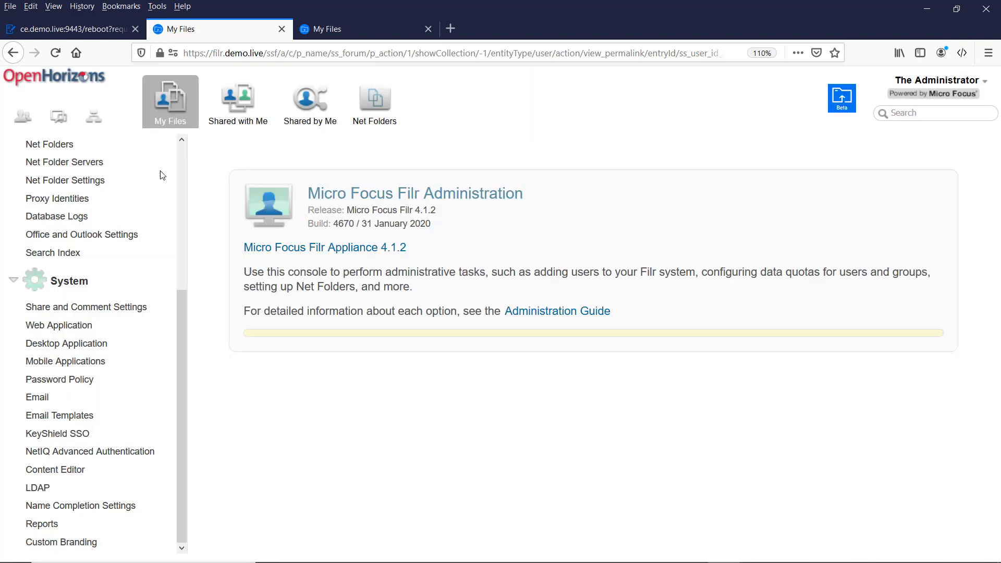
- From My Files, choose Edit Online for Address to a Haggis.docx
click(175, 110)
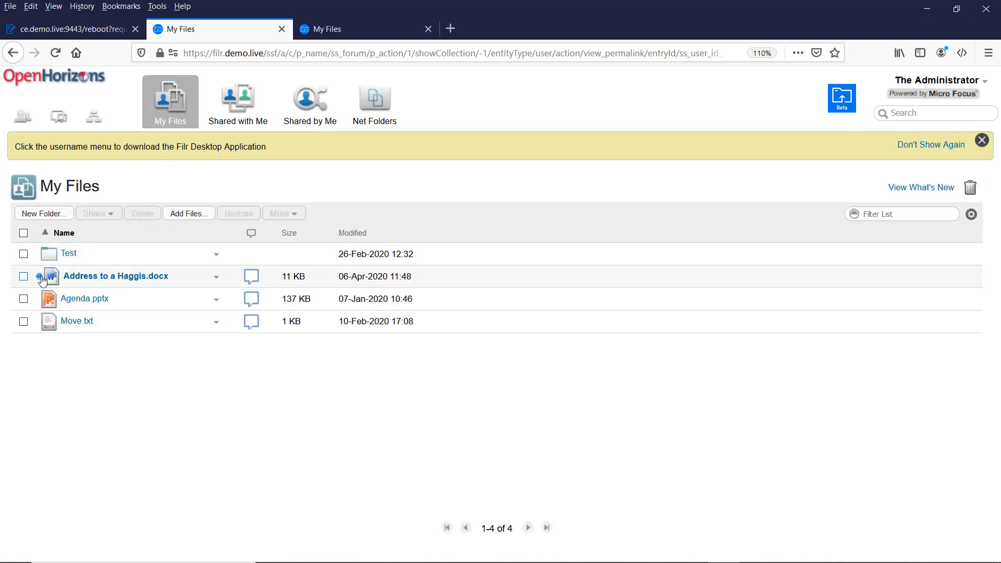
click(216, 277)
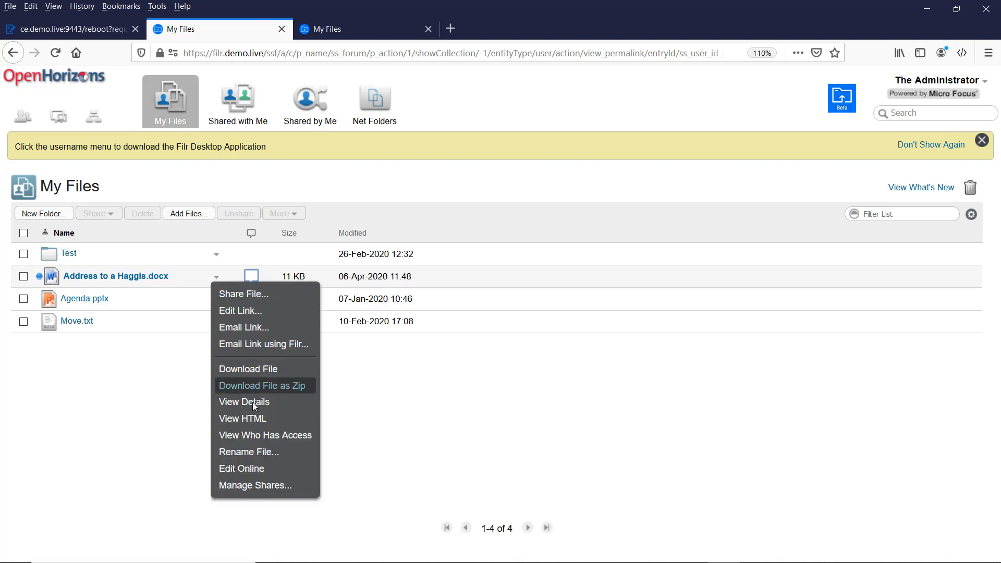
click(245, 470)
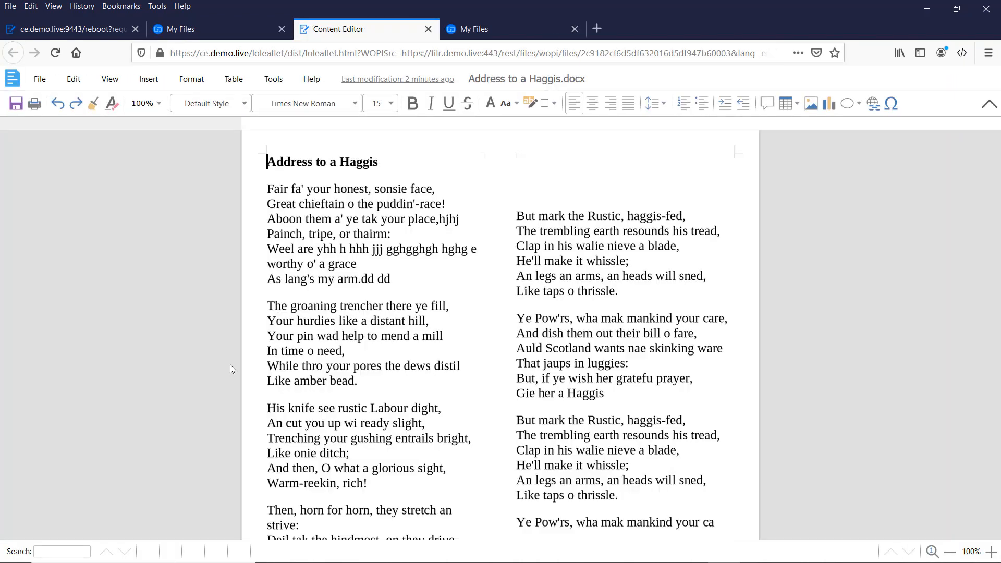
- Insert 'cvcv' into 'honest' on the first line, then Internal Copy the first stanza
click(359, 190)
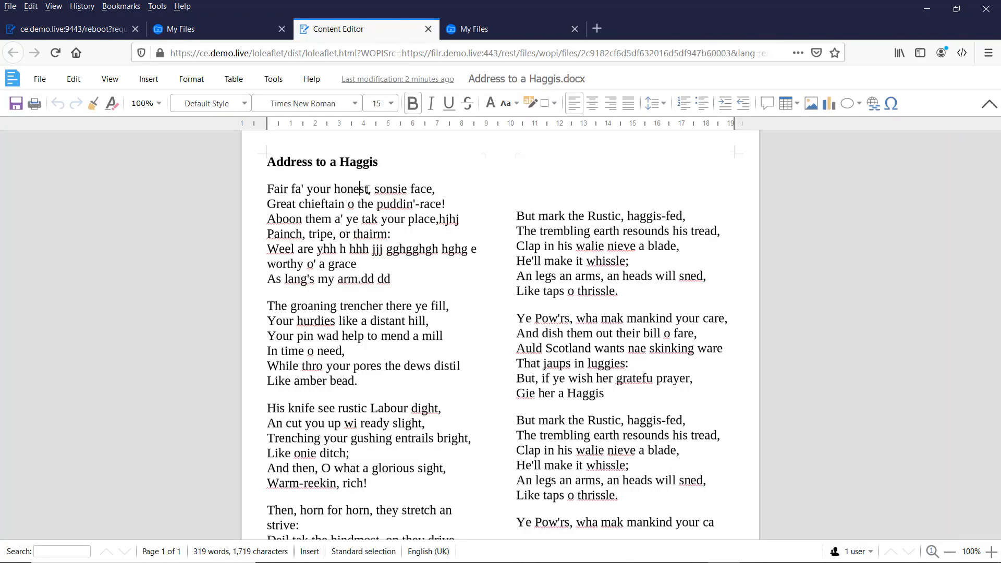
text(cvcv)
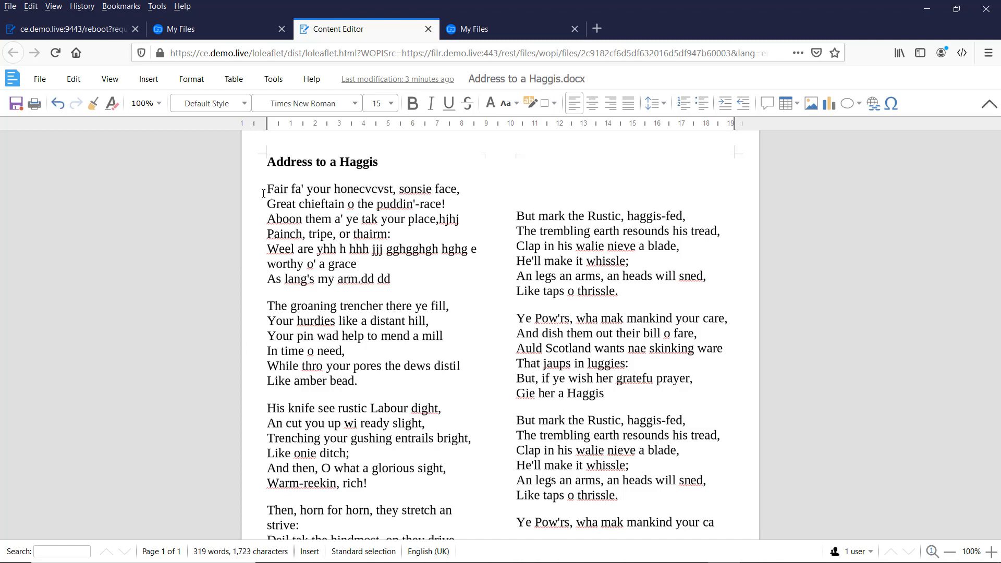
drag(267, 188, 391, 281)
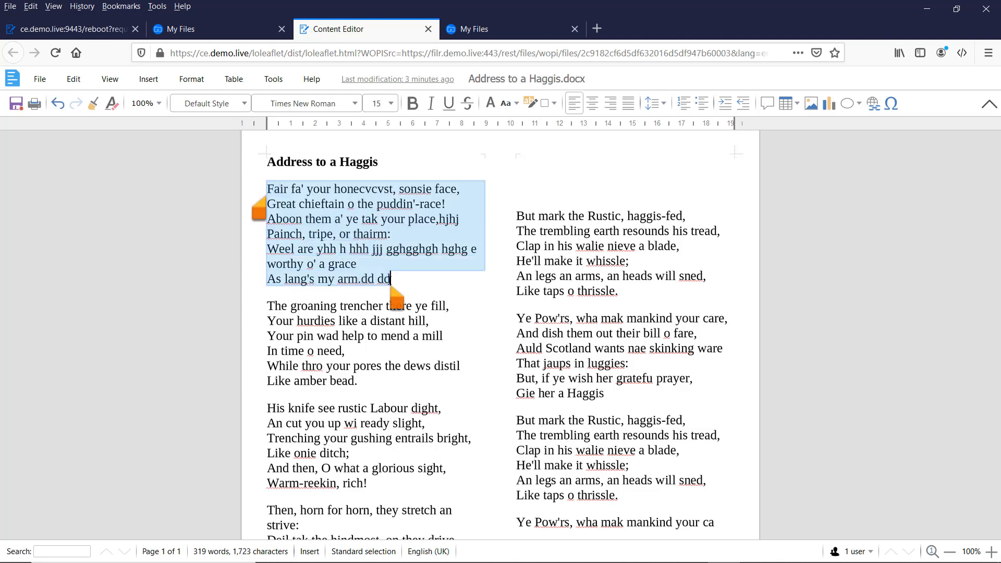
right_click(315, 259)
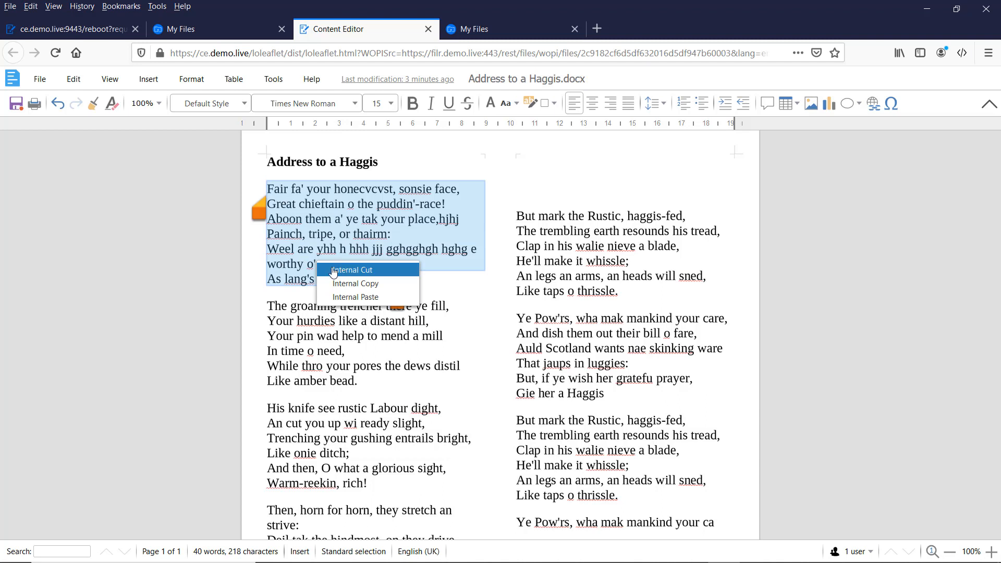
click(354, 287)
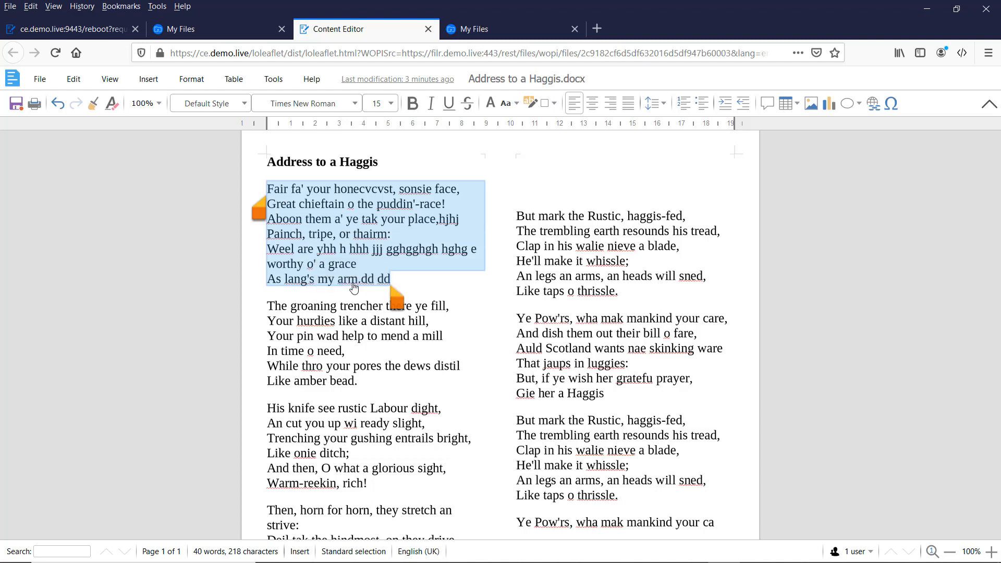